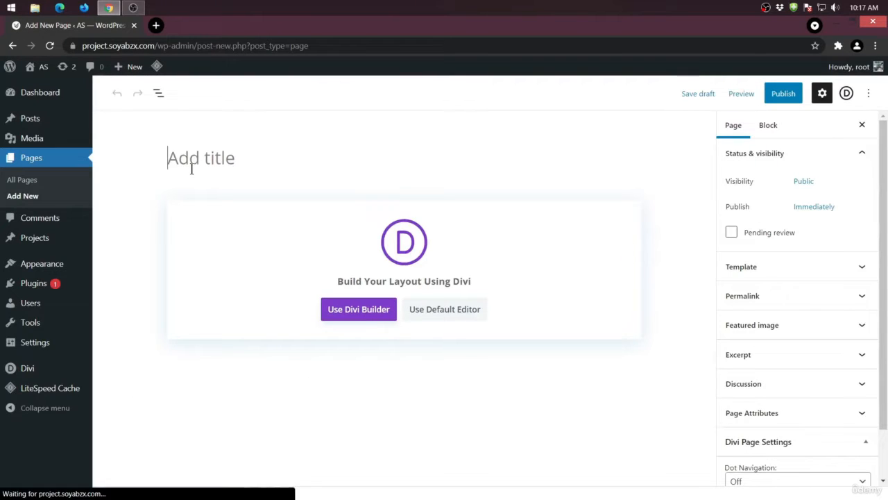
- Publish the new page with the title "Test" and start editing it with the Divi Builder
type("Test")
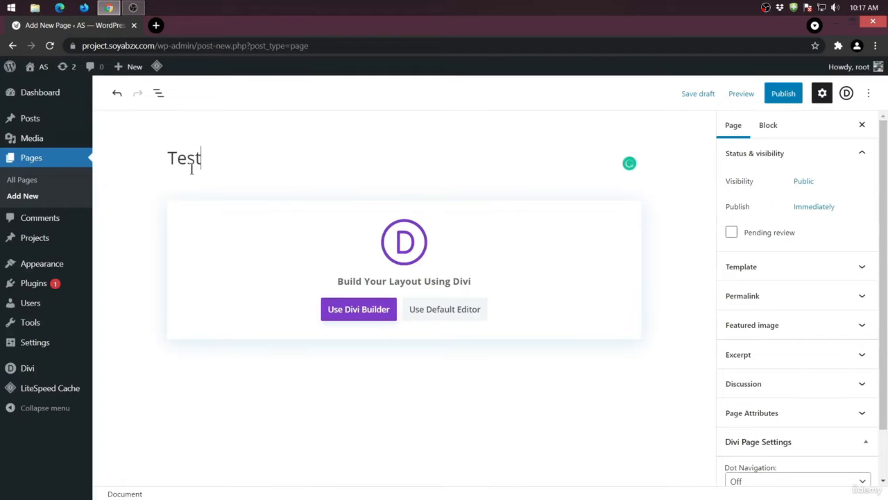
left_click(774, 94)
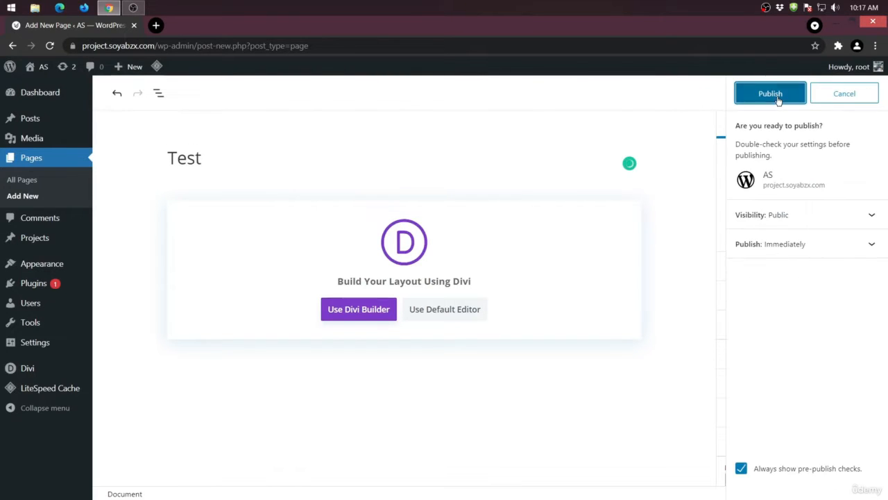
left_click(776, 96)
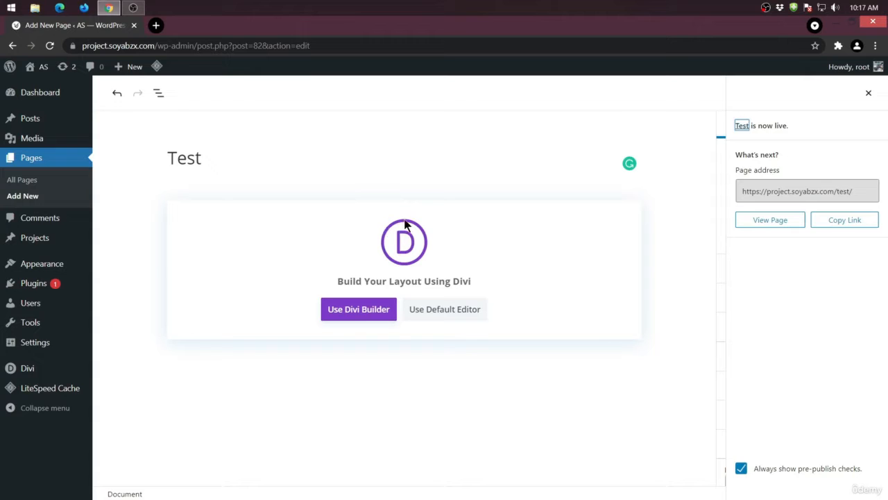
left_click(356, 311)
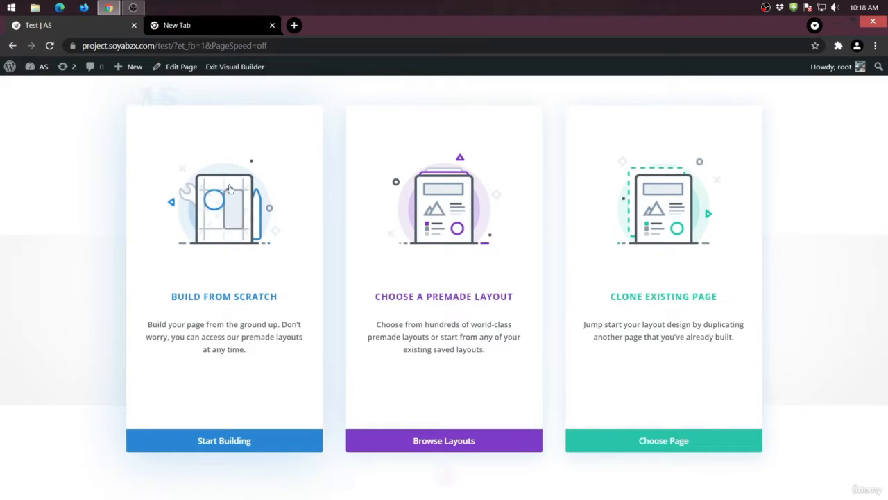
- Search Google for "theme forest" in the other browser tab
left_click(184, 25)
left_click(187, 43)
type("th")
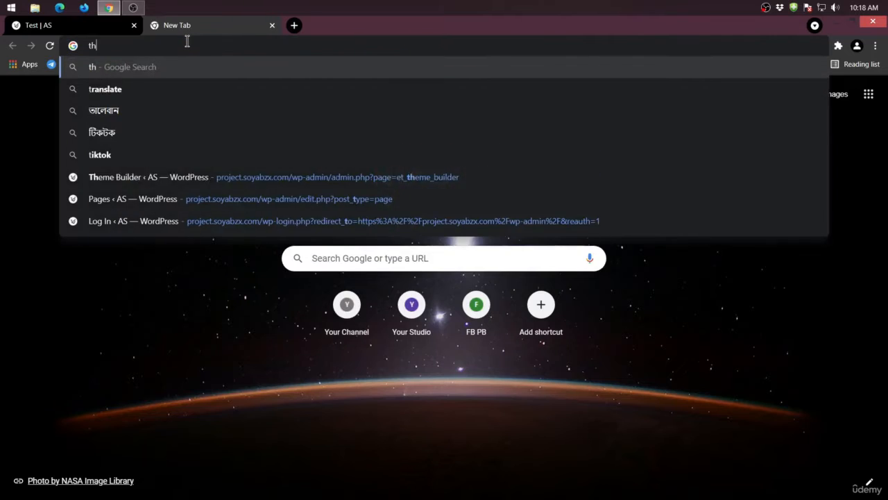
type("eme forest")
key("Return")
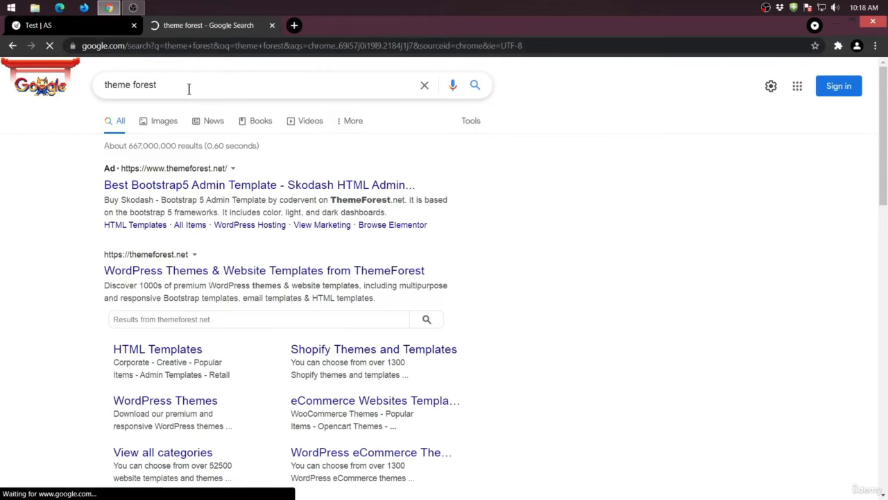
- Refine the Google search to "theme forest psd web tamplates"
left_click(188, 89)
type("psd ")
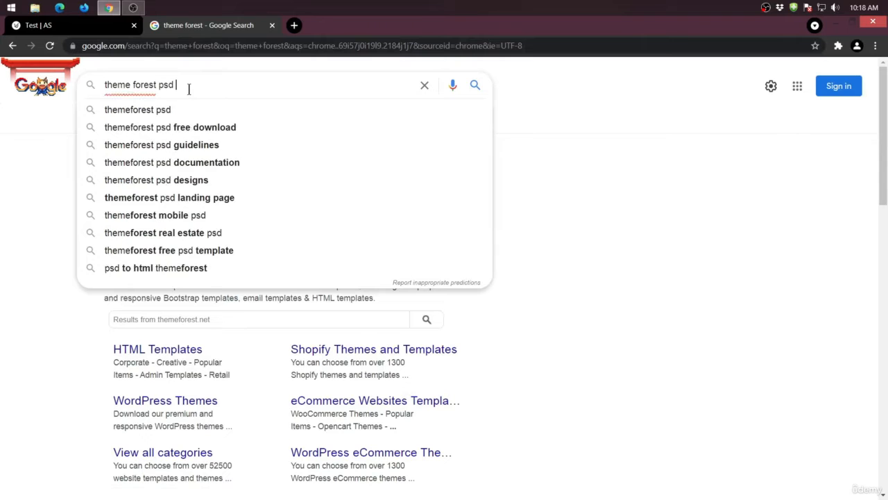
type("wep tampl")
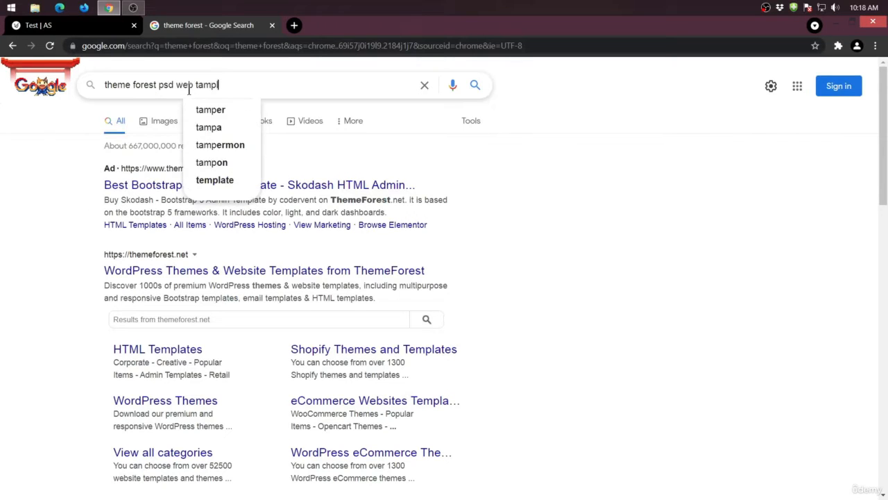
type("ates")
key("Return")
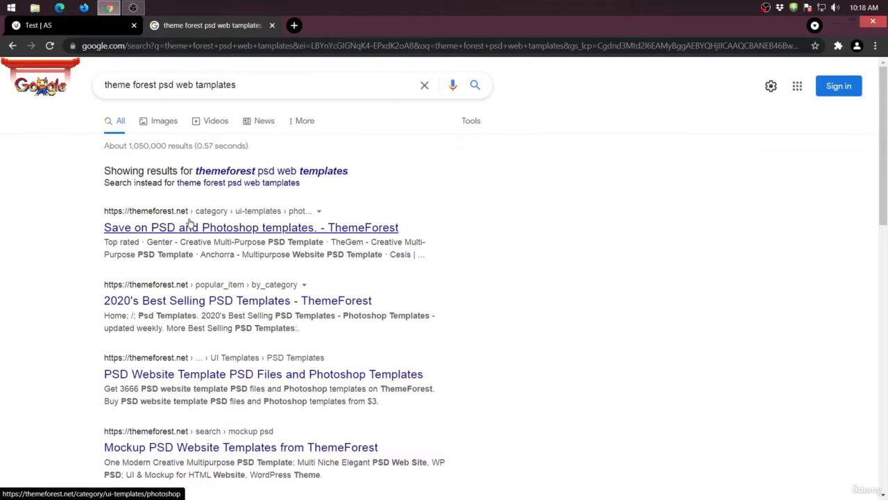
- Open ThemeForest's PSD and Photoshop templates category and view the Liarch - Architecture & Interior PSD Template from the new bestsellers
left_click(189, 227)
scroll(203, 248, "down", 3)
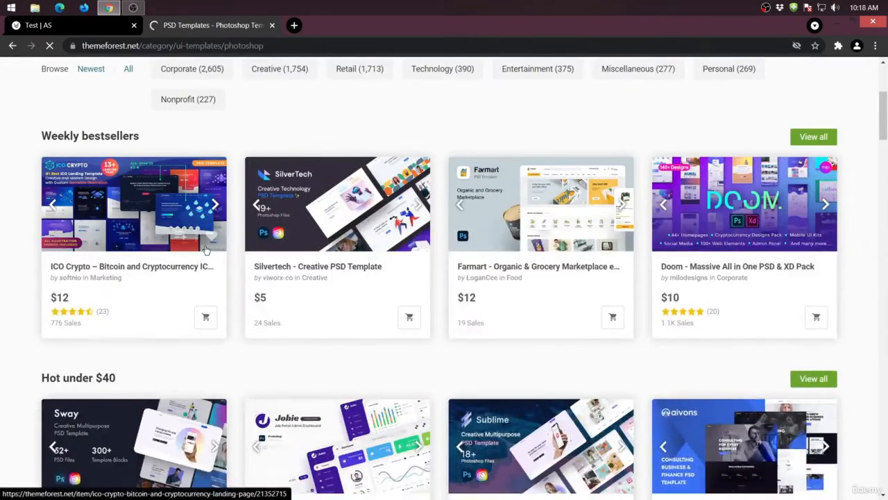
scroll(206, 250, "down", 3)
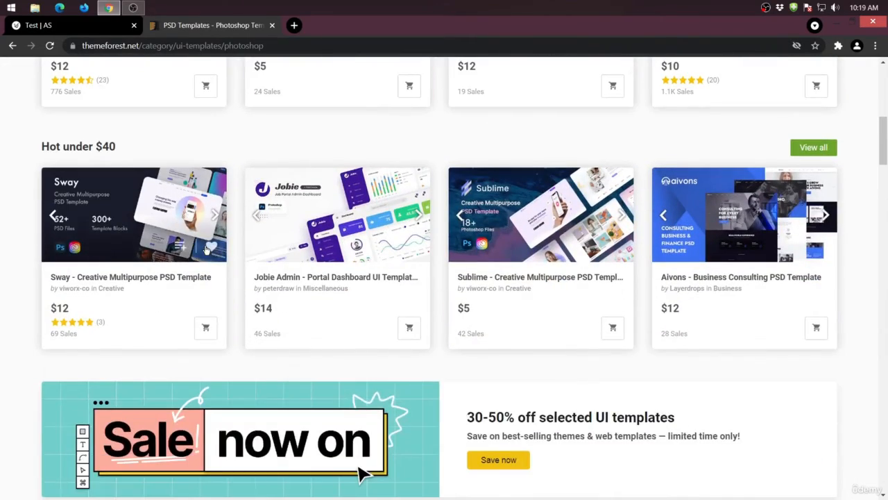
scroll(206, 250, "down", 5)
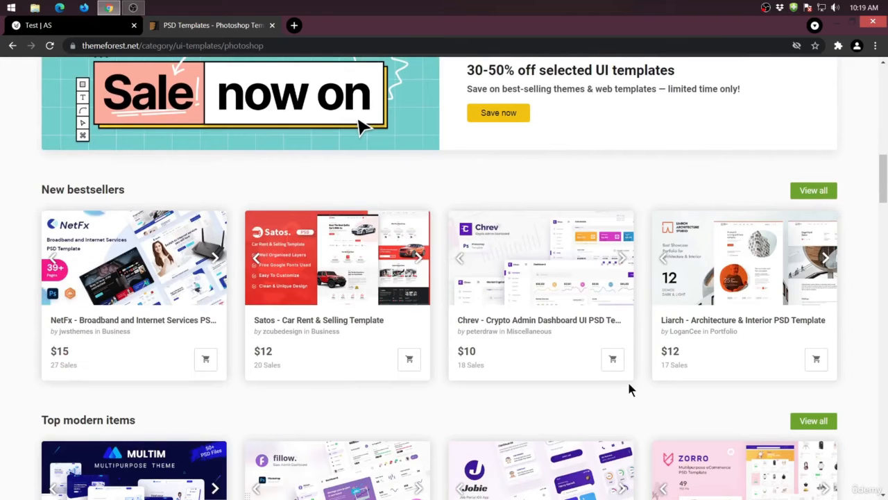
left_click(736, 271)
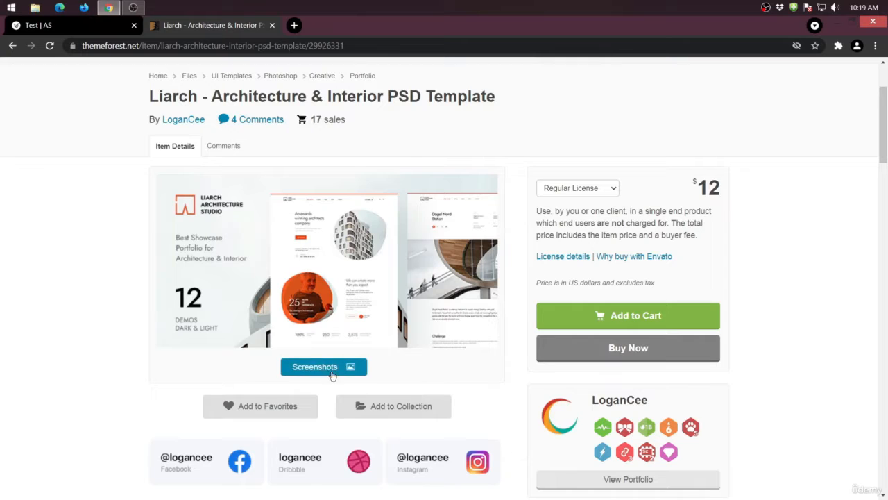
- View the Liarch template's second screenshot, examining its home page design from the header to the "Best solutions for your dream" section
left_click(322, 371)
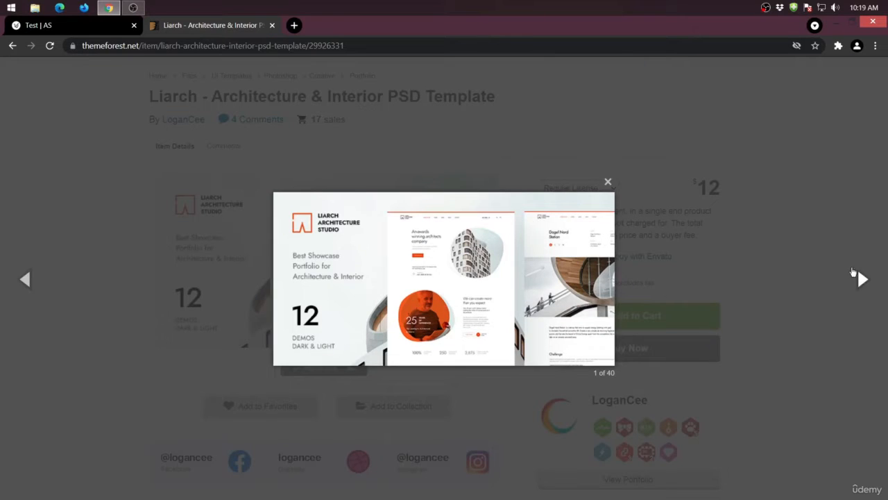
left_click(859, 278)
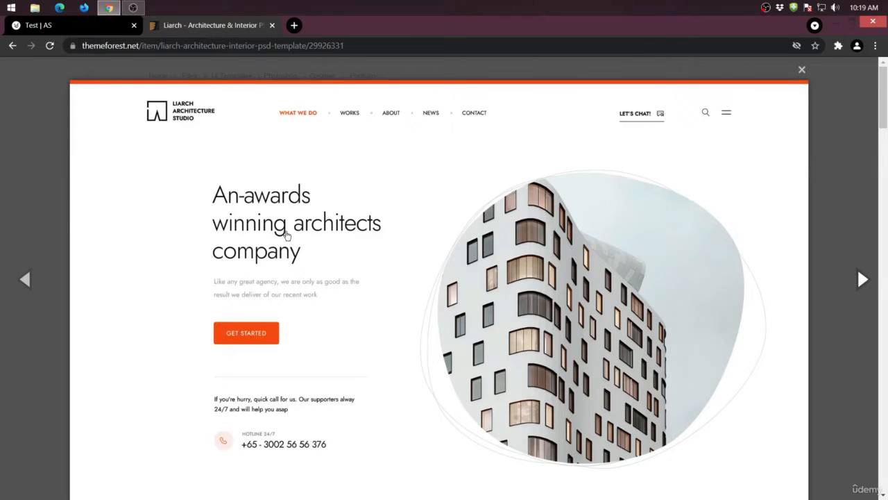
scroll(286, 236, "down", 5)
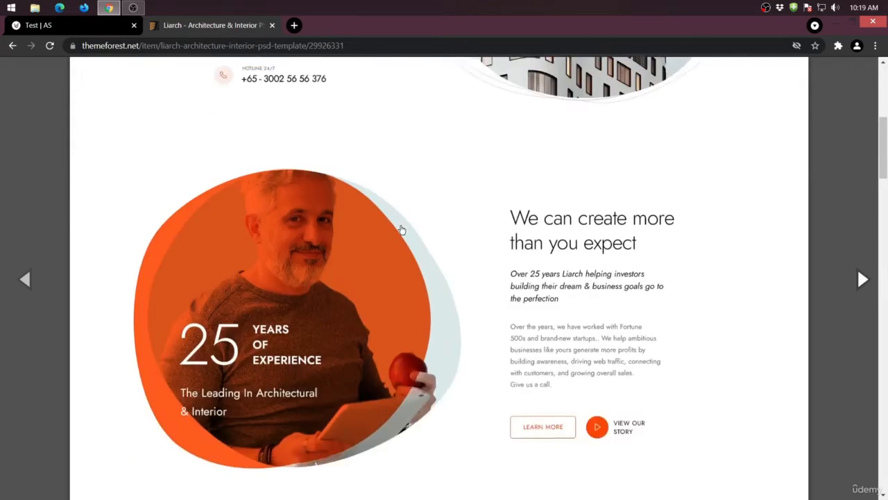
scroll(401, 230, "down", 5)
scroll(395, 182, "down", 3)
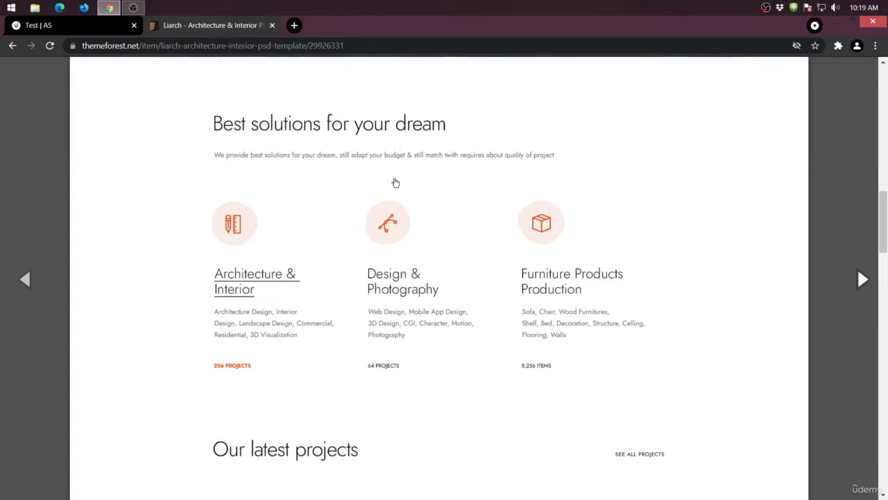
- Compare the Divi starting options with the Liarch design's latest projects, testimonial and partners sections
left_click(48, 26)
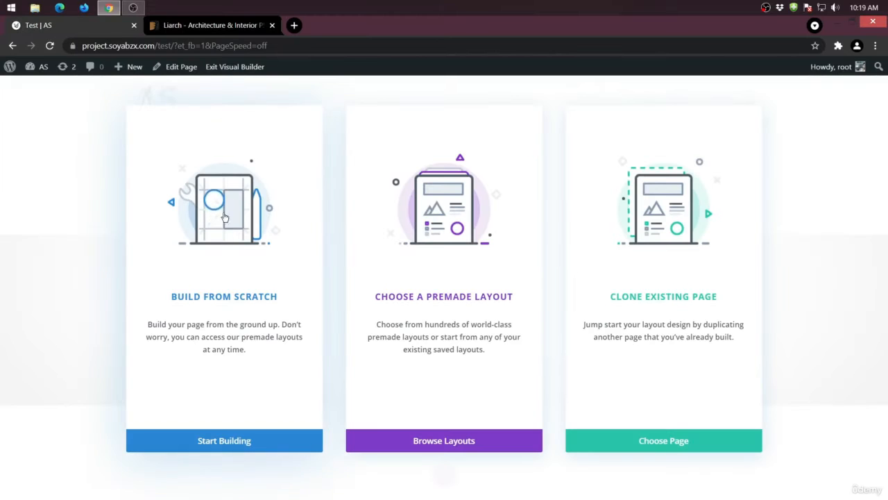
left_click(211, 26)
scroll(385, 275, "down", 3)
scroll(385, 274, "down", 1)
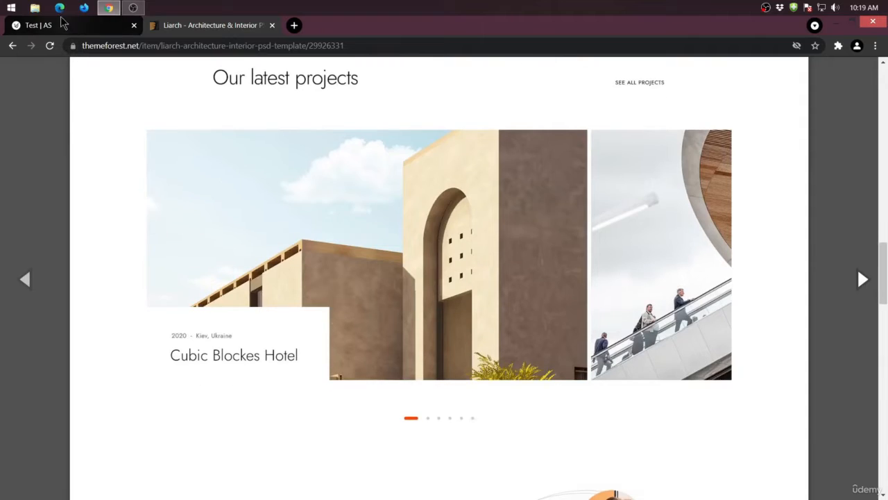
left_click(47, 27)
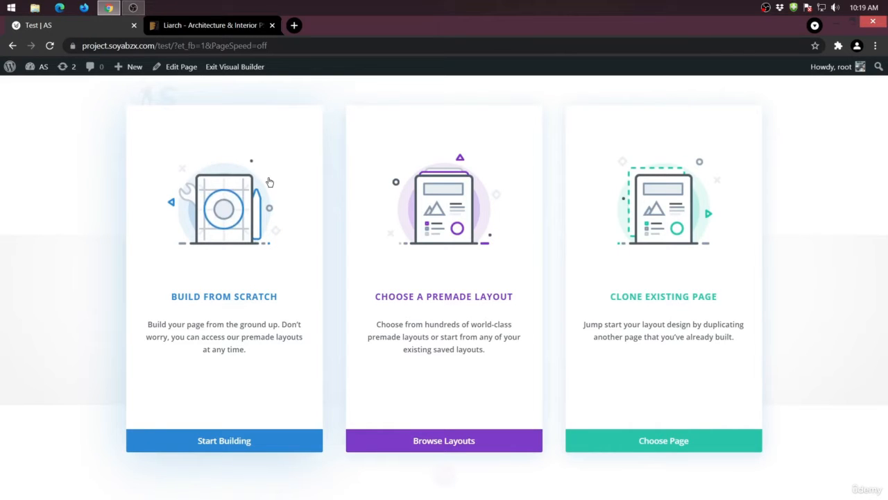
left_click(216, 25)
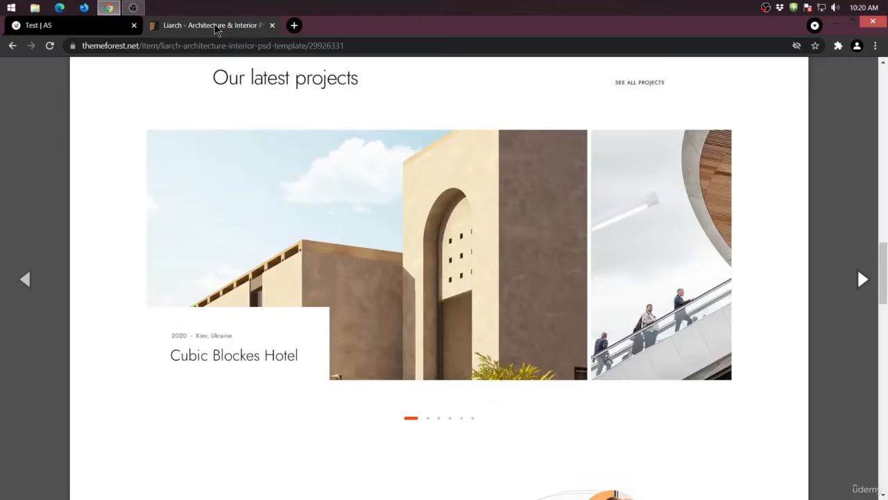
scroll(478, 386, "down", 7)
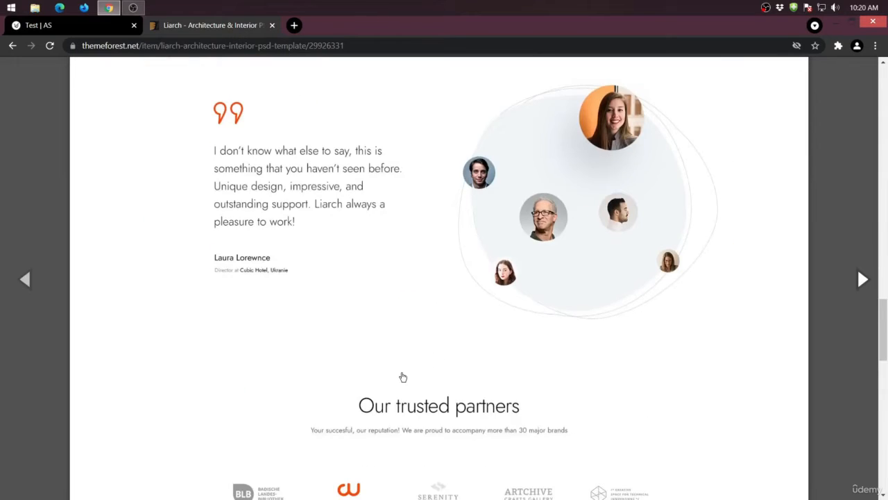
scroll(403, 376, "up", 6)
scroll(403, 377, "up", 8)
- Return to the Test page in Divi and start building it from scratch
left_click(69, 26)
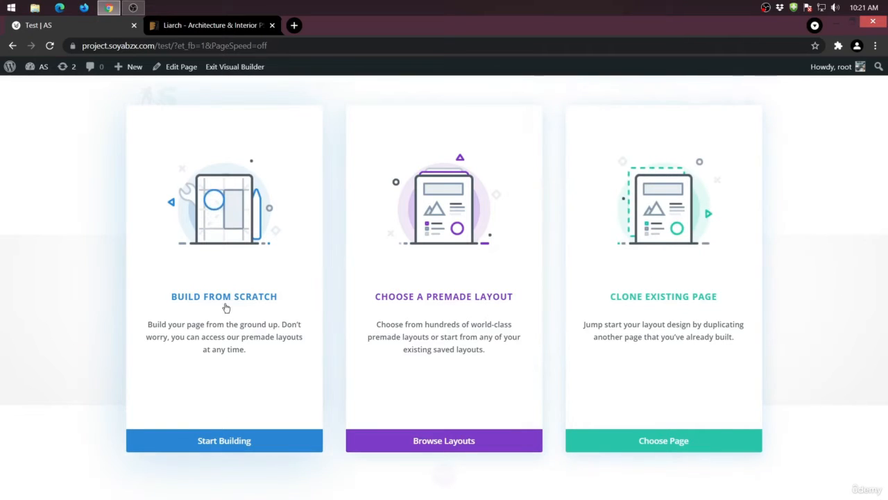
left_click(216, 441)
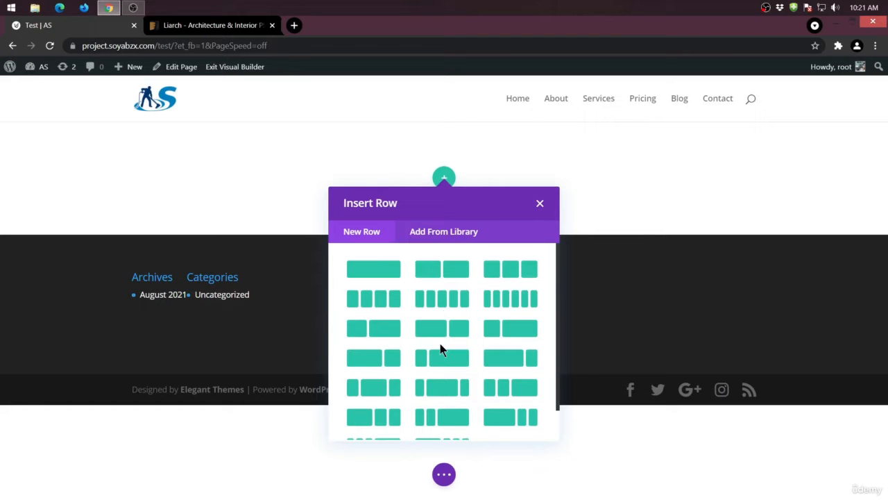
- Compare the Liarch design's header, hero and "We can create more than you expect" sections with the Test page's header and row layouts
left_click(221, 27)
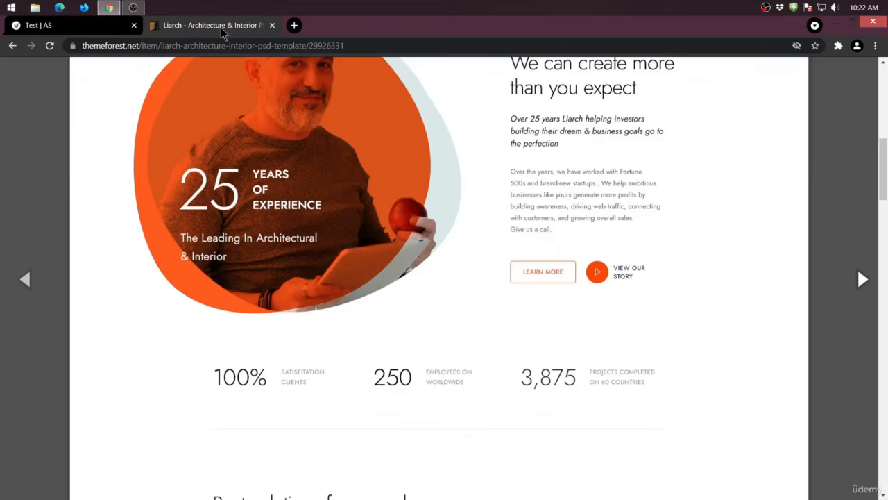
scroll(333, 279, "up", 8)
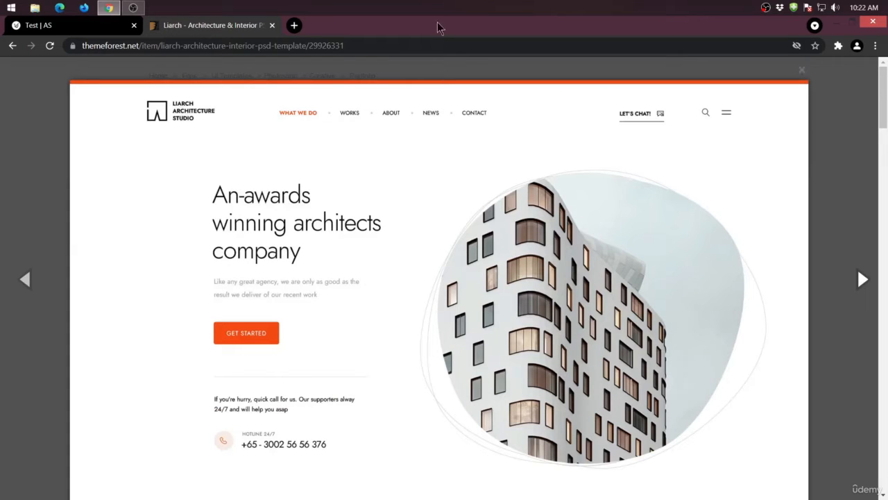
left_click(105, 29)
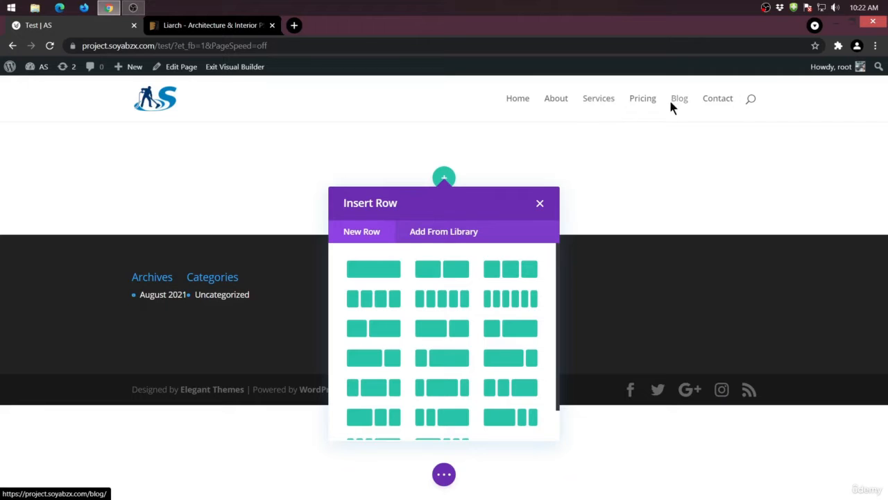
left_click(209, 25)
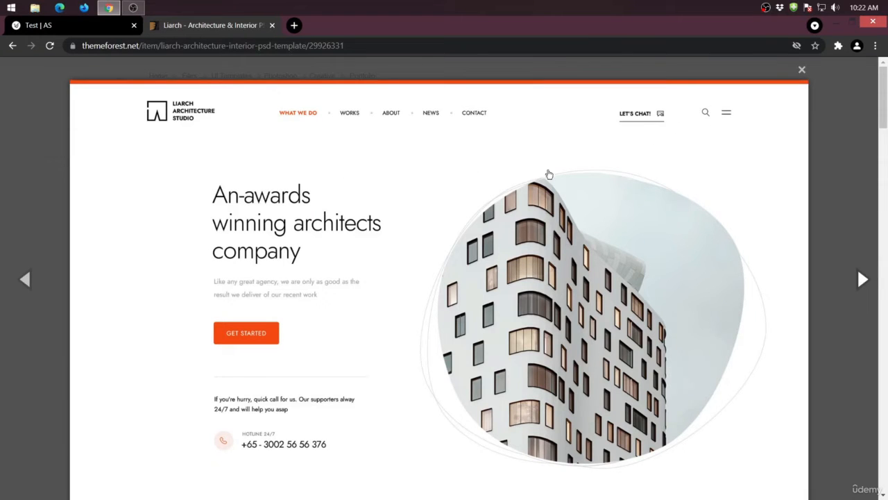
scroll(297, 246, "down", 1)
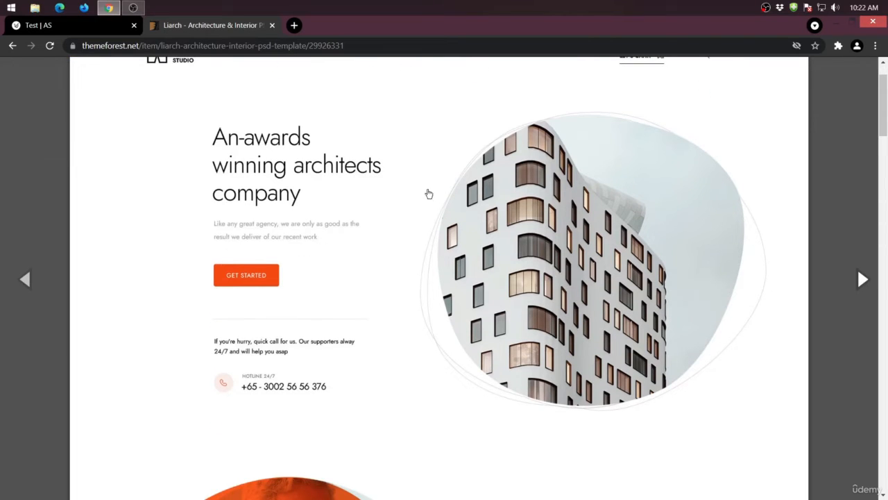
left_click(72, 33)
left_click(229, 28)
scroll(313, 360, "down", 5)
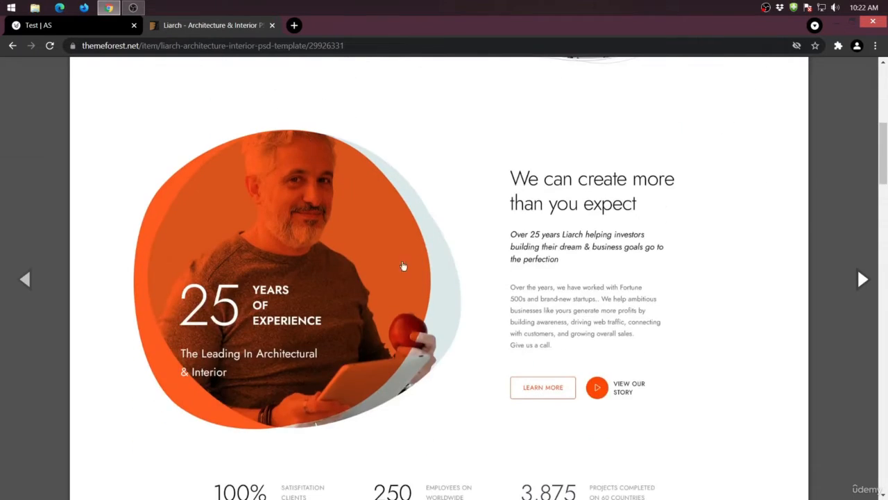
left_click(82, 30)
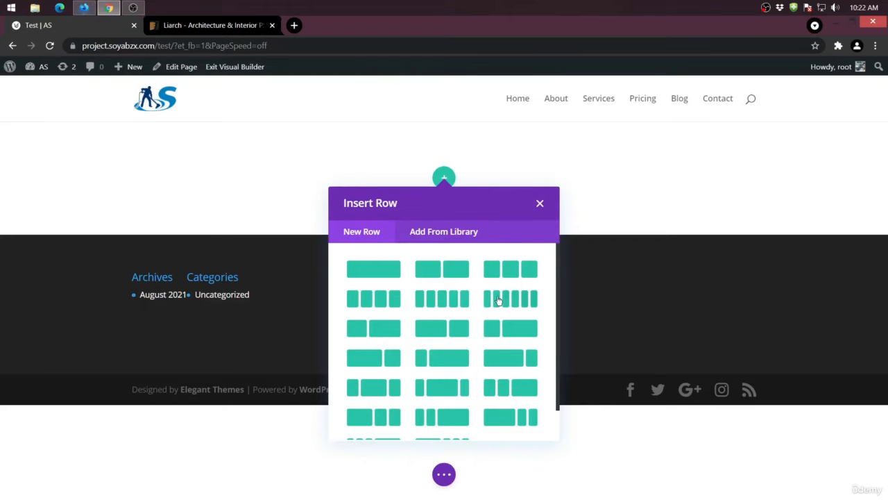
- Examine the Liarch design's statistics, three-column solutions, latest projects and testimonial sections for their row structures
left_click(232, 25)
scroll(430, 326, "down", 4)
scroll(415, 355, "down", 2)
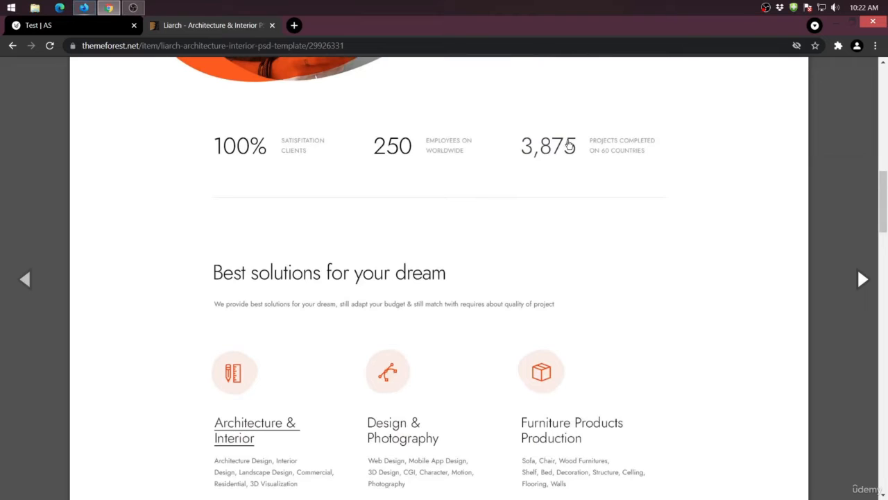
scroll(670, 224, "down", 3)
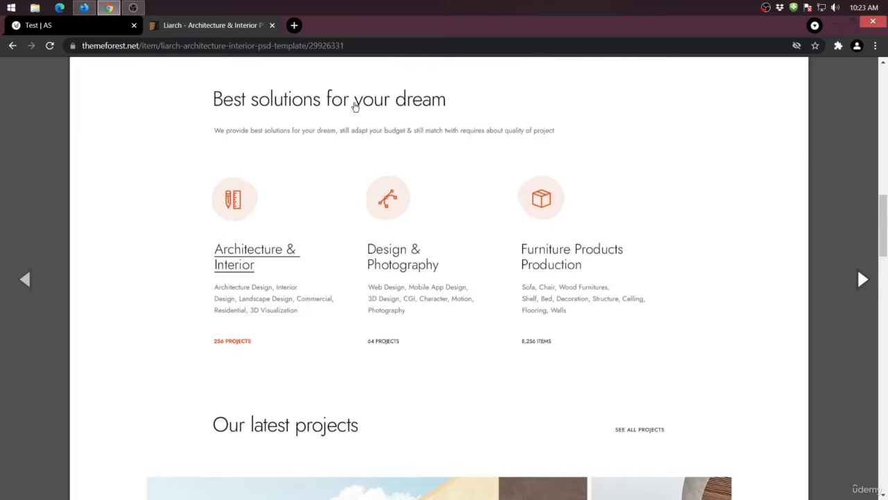
scroll(344, 173, "down", 3)
scroll(288, 255, "down", 3)
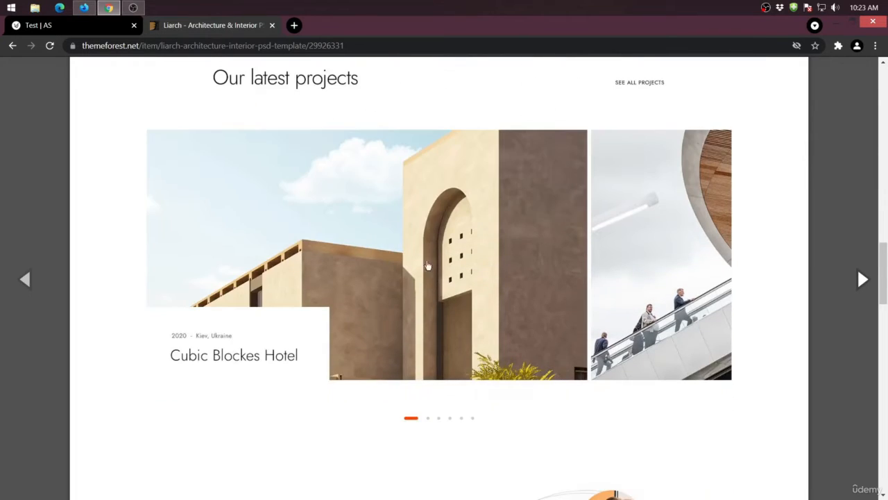
scroll(349, 246, "down", 7)
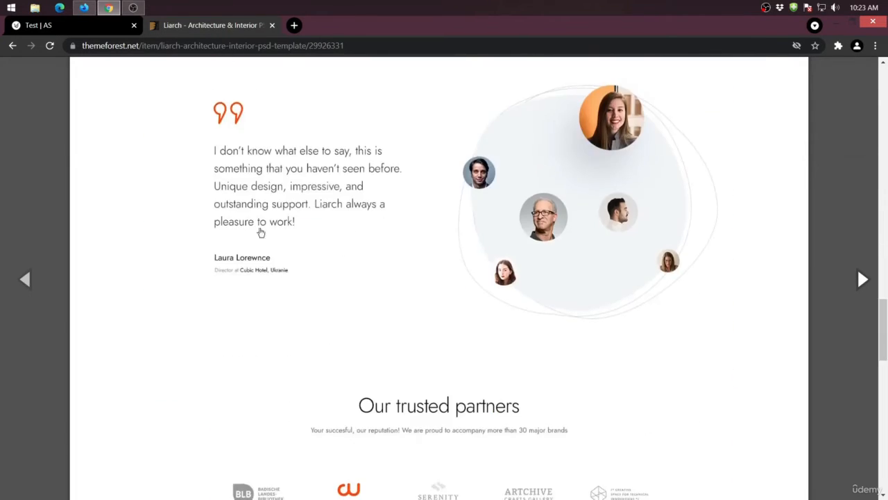
- Examine the Liarch design's trusted partners, Inspirations & Experiences and footer sections, then review its hero, solutions and latest projects layouts
scroll(541, 250, "down", 3)
scroll(413, 205, "down", 2)
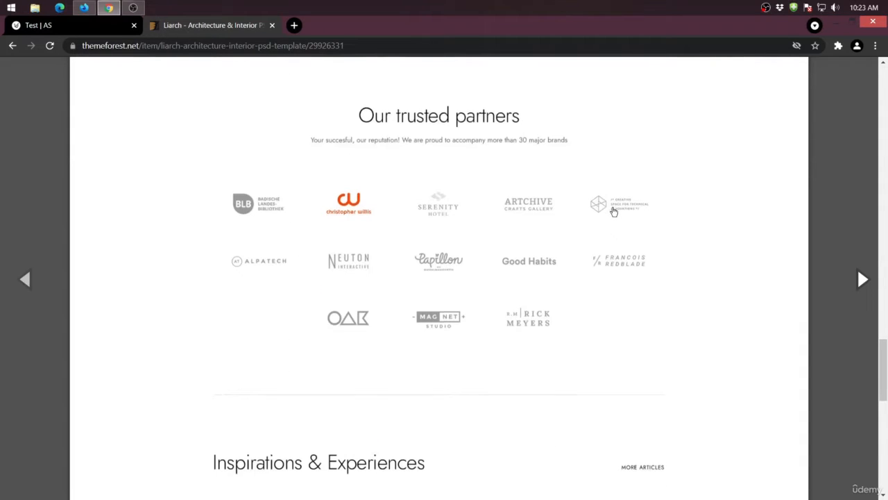
scroll(354, 274, "down", 4)
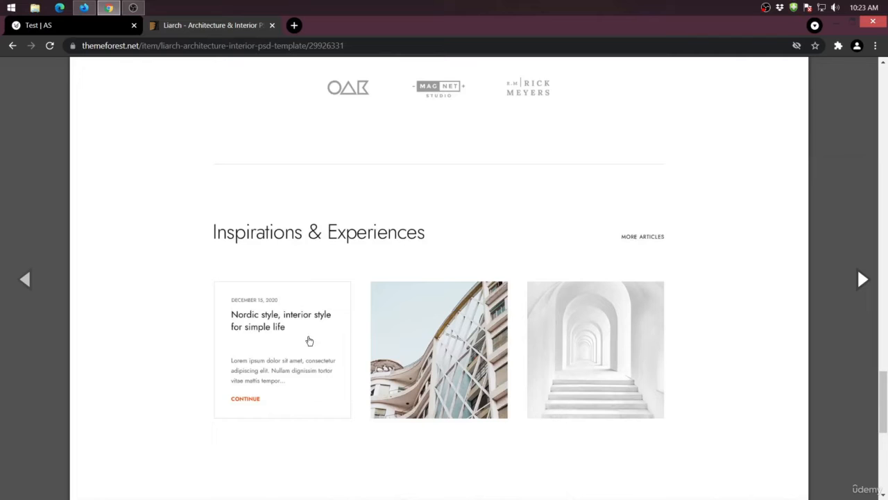
scroll(602, 337, "down", 5)
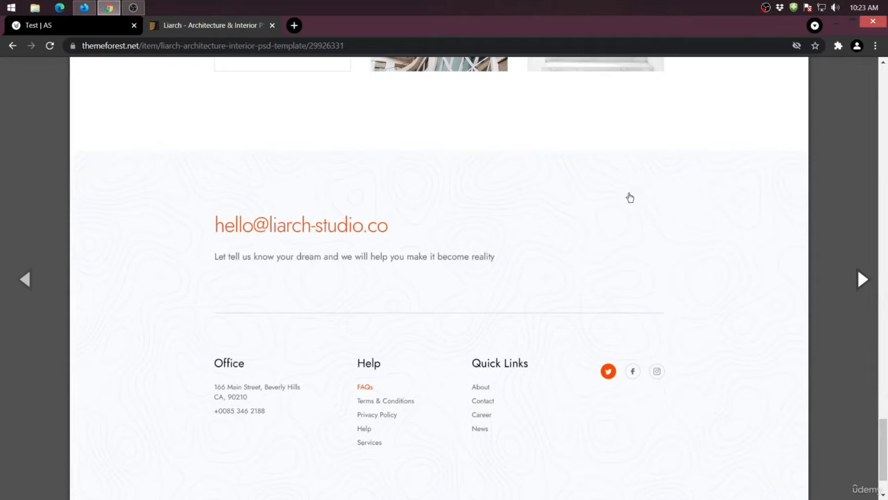
scroll(384, 339, "up", 15)
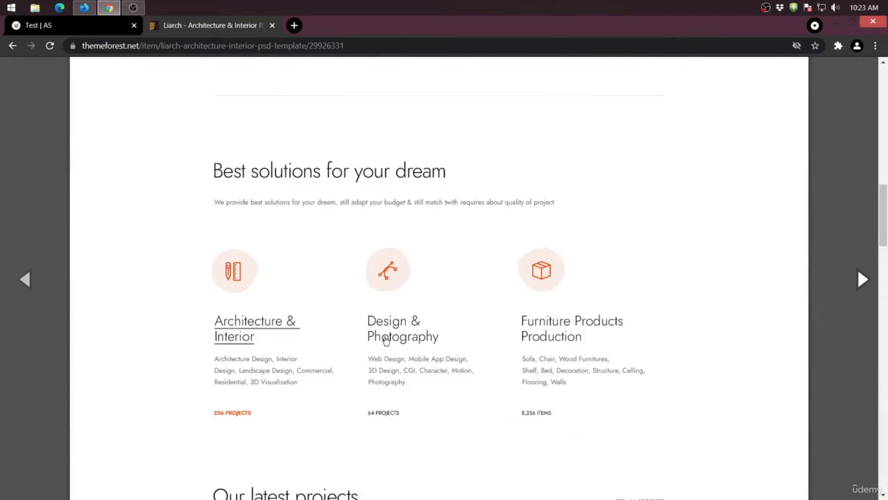
scroll(384, 341, "up", 8)
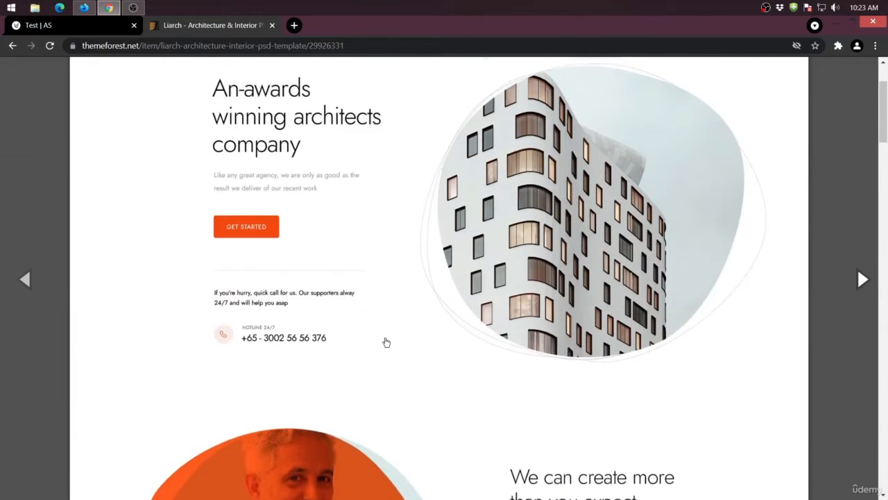
scroll(439, 253, "down", 10)
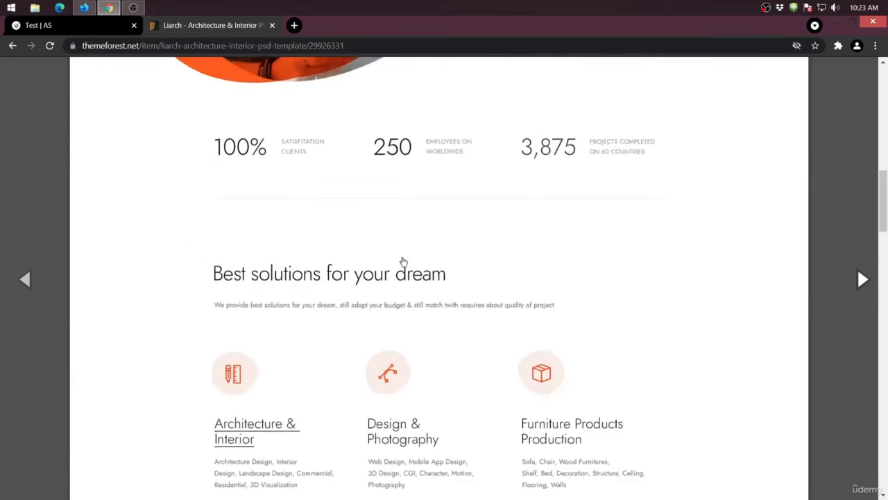
scroll(314, 259, "down", 2)
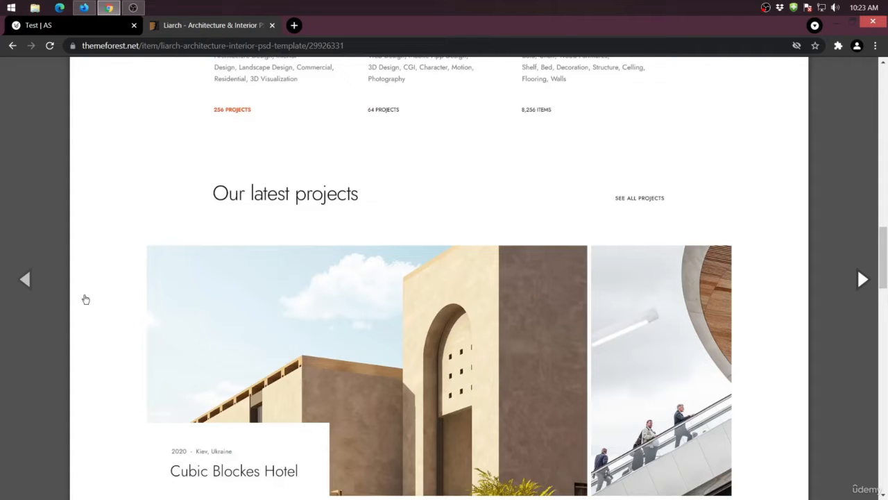
scroll(764, 313, "down", 2)
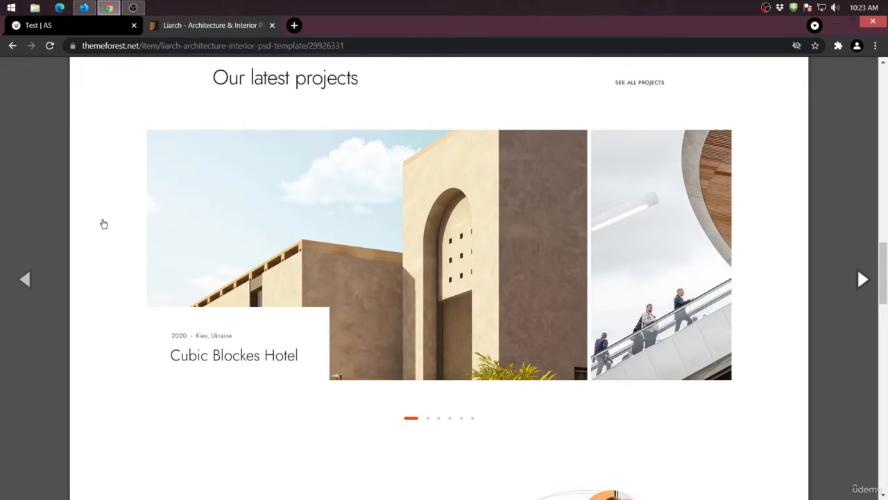
- Insert a single-column row in the Test page's section and look through the modules available for it
left_click(47, 25)
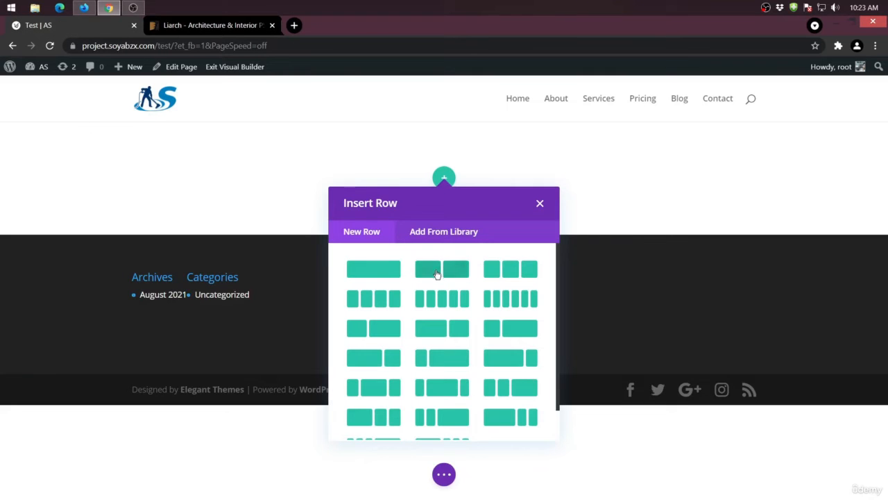
left_click(387, 272)
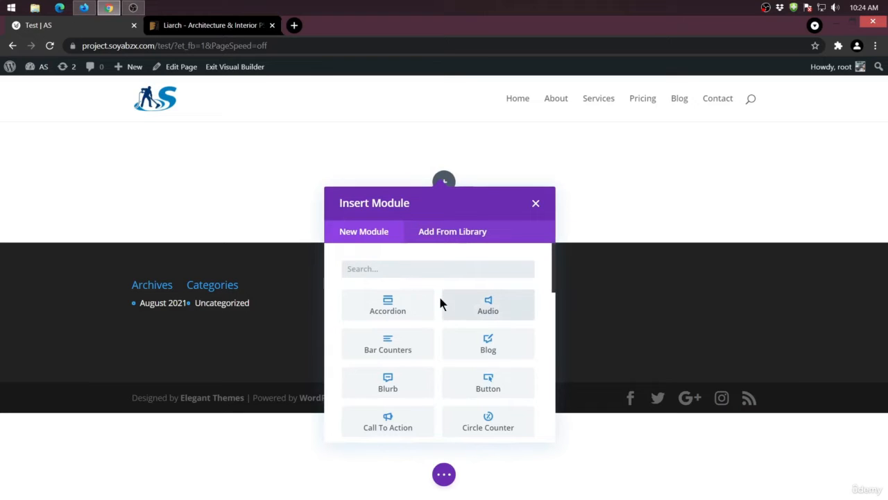
scroll(418, 321, "down", 3)
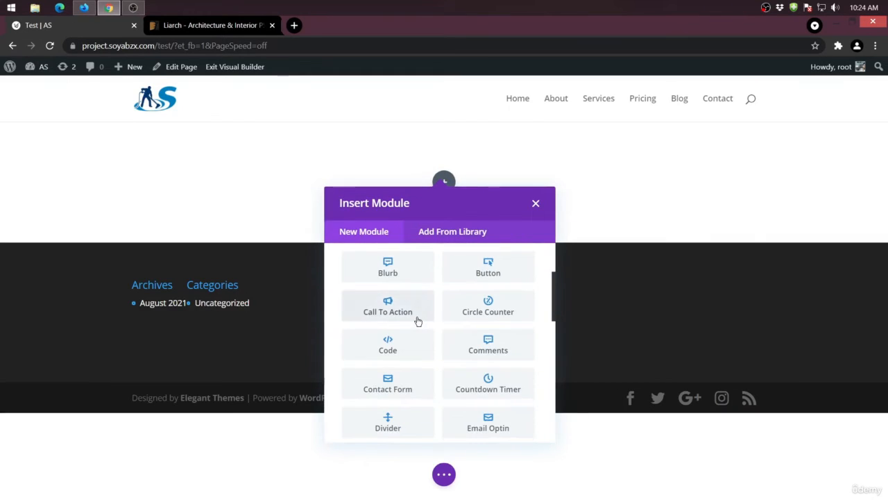
scroll(387, 343, "up", 3)
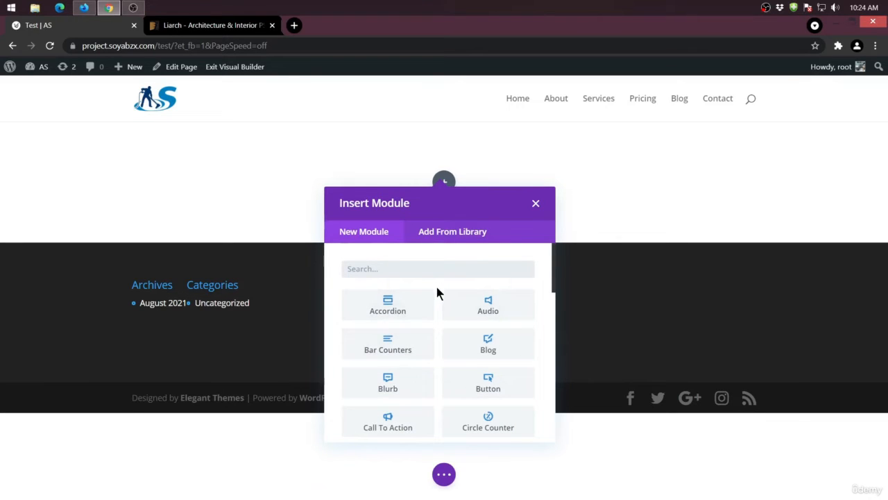
scroll(435, 284, "down", 1)
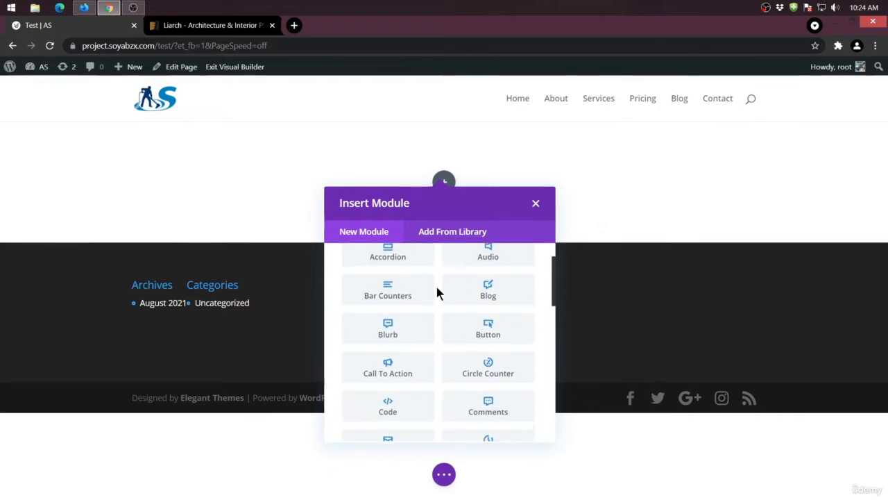
scroll(436, 290, "up", 1)
- Check the Liarch design's hero section, then add a Bar Counters module with default settings to the Test page's single-column row
left_click(183, 30)
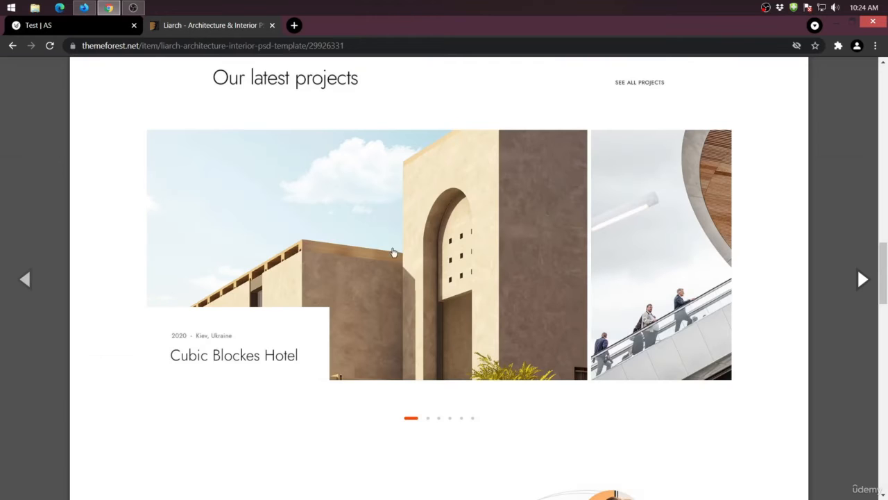
scroll(383, 258, "up", 10)
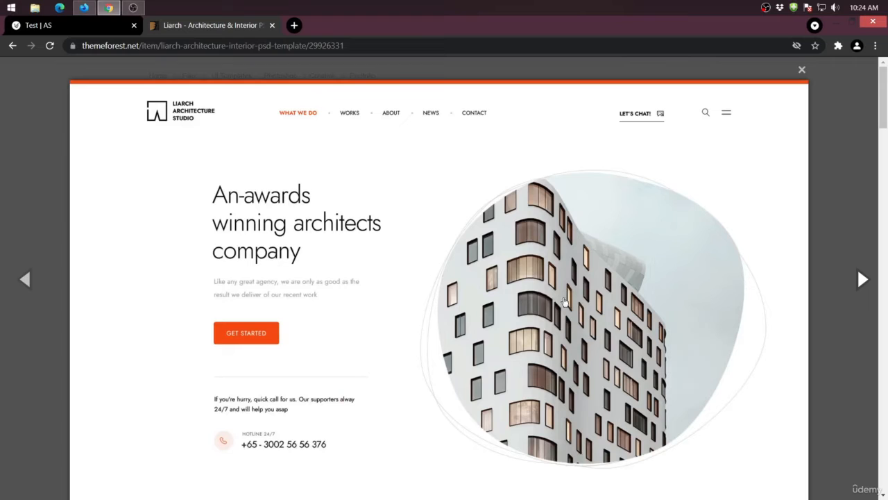
left_click(70, 26)
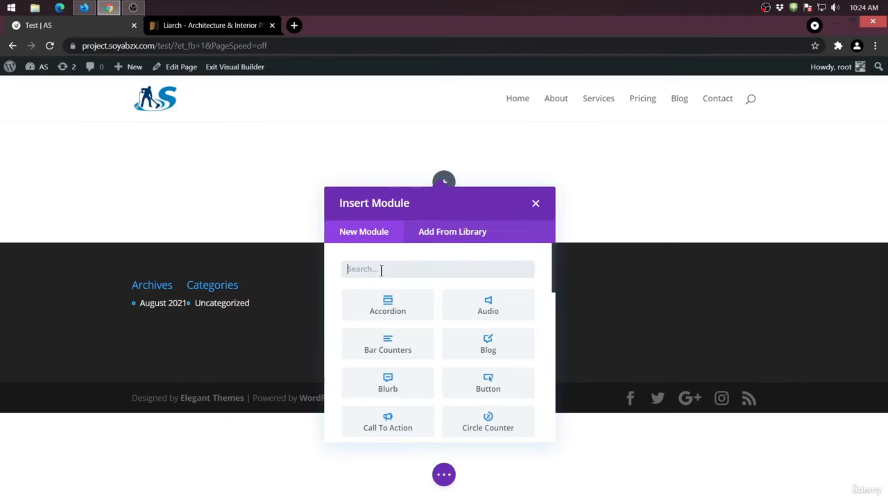
left_click(380, 350)
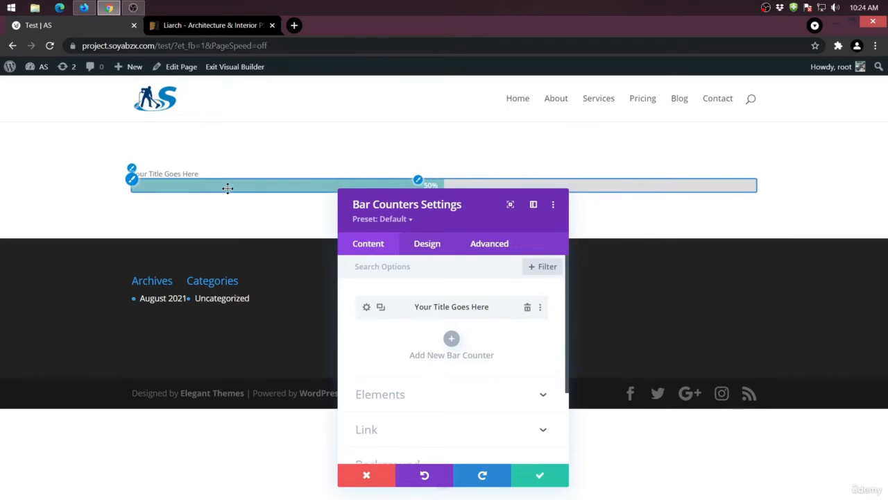
left_click(540, 475)
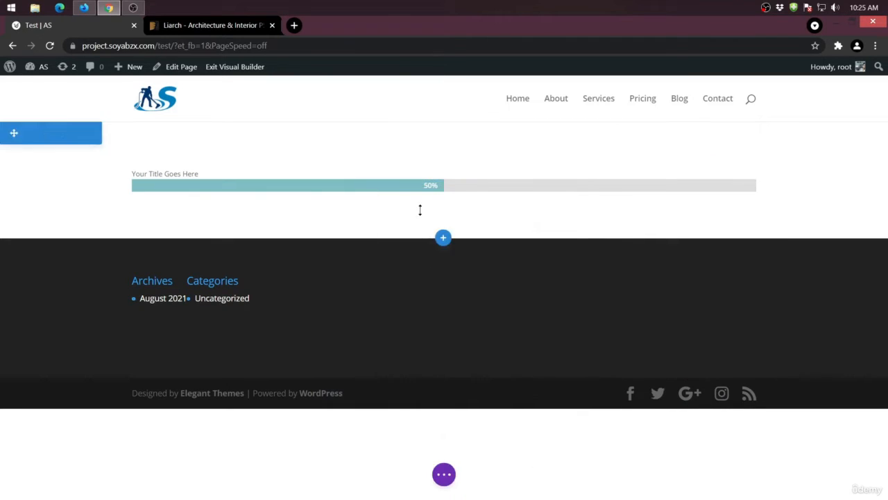
- Add a two-column row below the single-column row and place a default Bar Counters module in each column
left_click(460, 205)
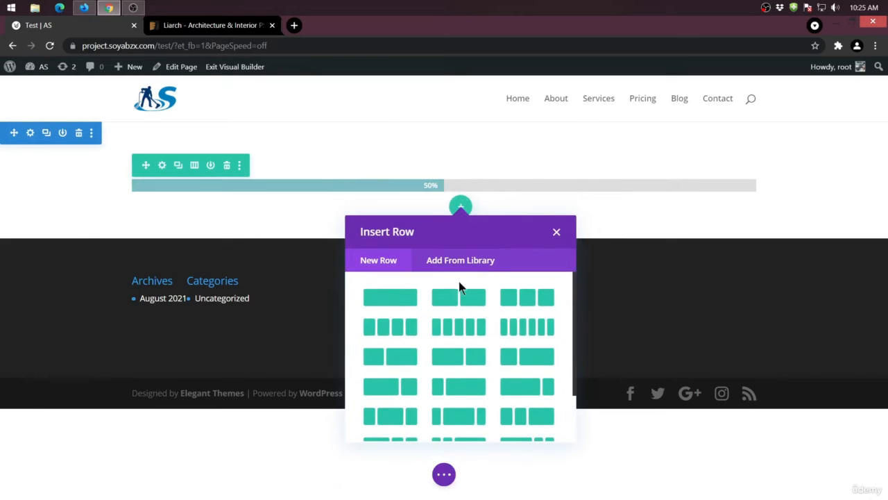
left_click(451, 303)
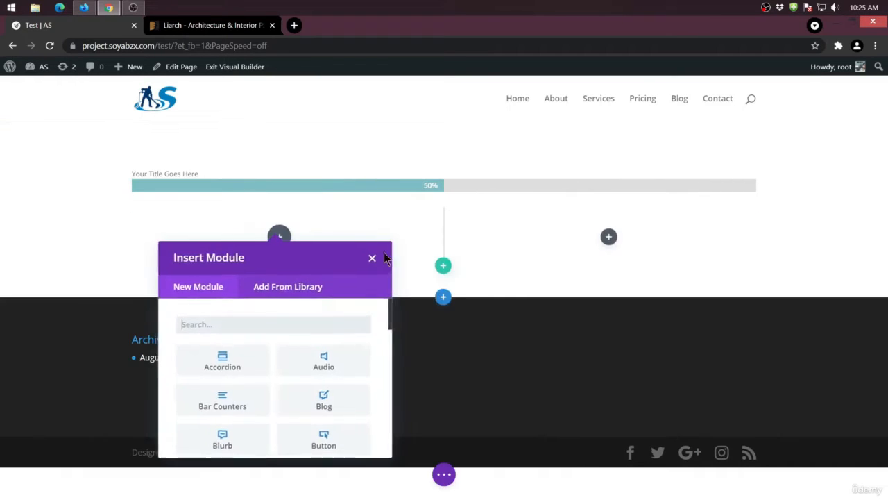
left_click(225, 402)
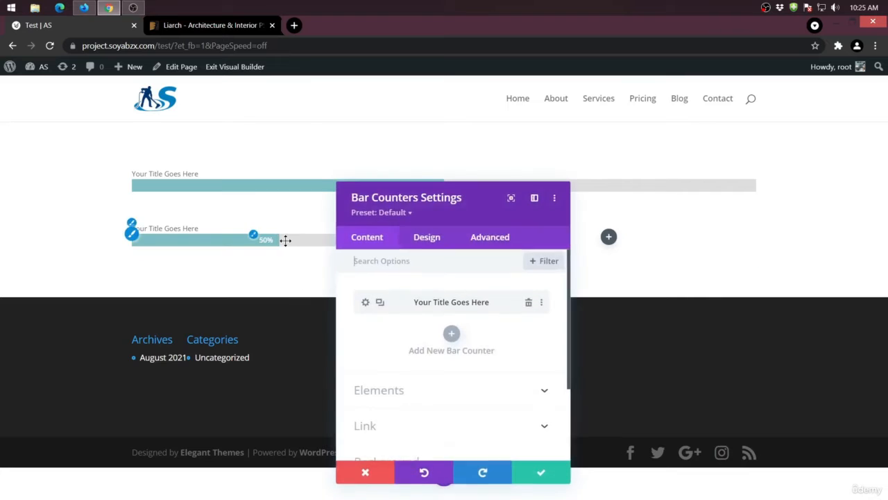
left_click(609, 238)
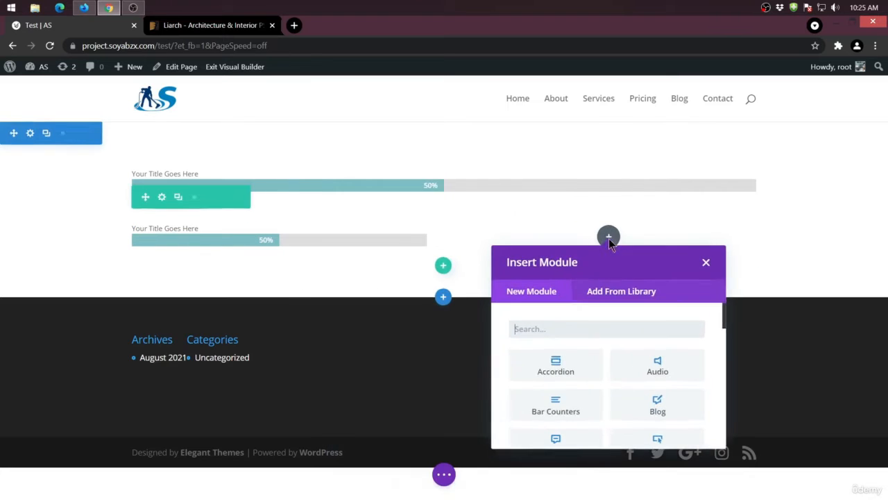
left_click(561, 412)
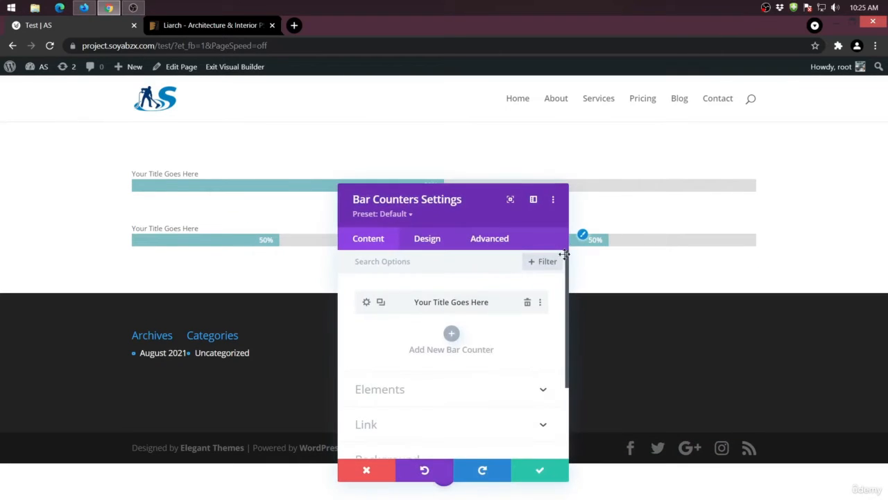
left_click(541, 470)
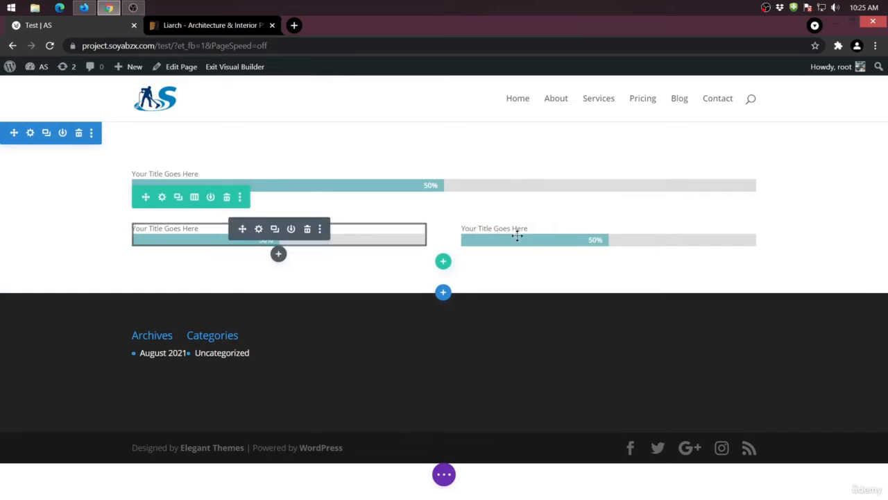
- Add a four-column row below the two-column row and place a default Bar Counters module in its first column
left_click(443, 262)
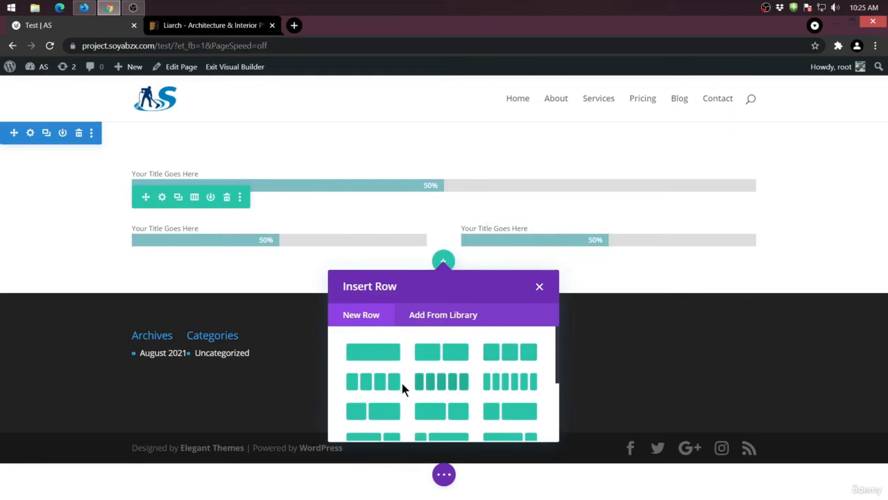
left_click(370, 382)
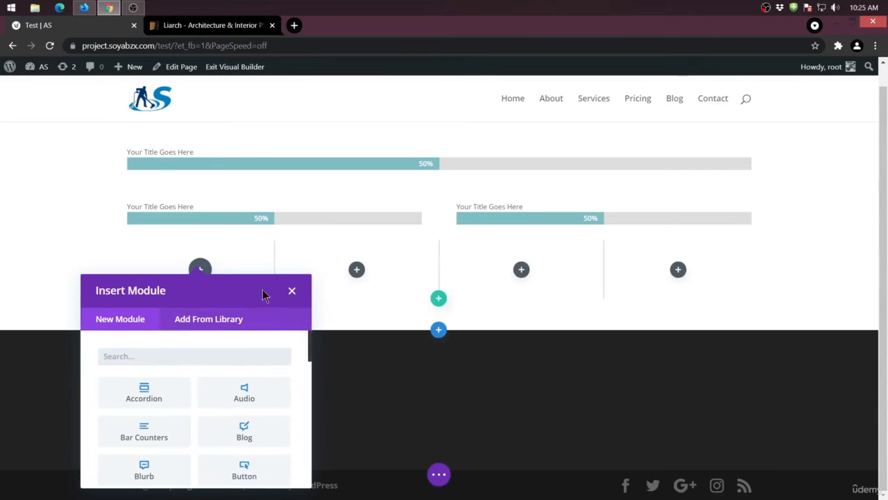
left_click(143, 431)
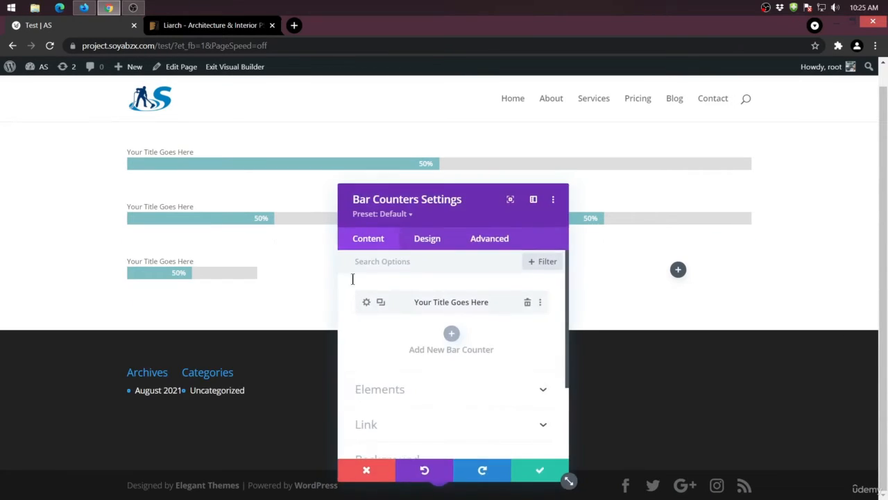
left_click(541, 469)
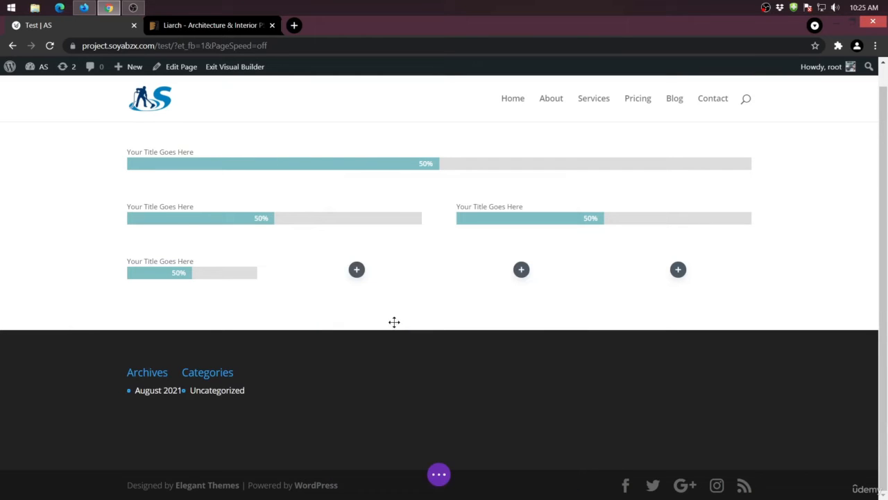
- Place default Bar Counters modules in the second and third columns of the four-column row
left_click(356, 269)
left_click(276, 438)
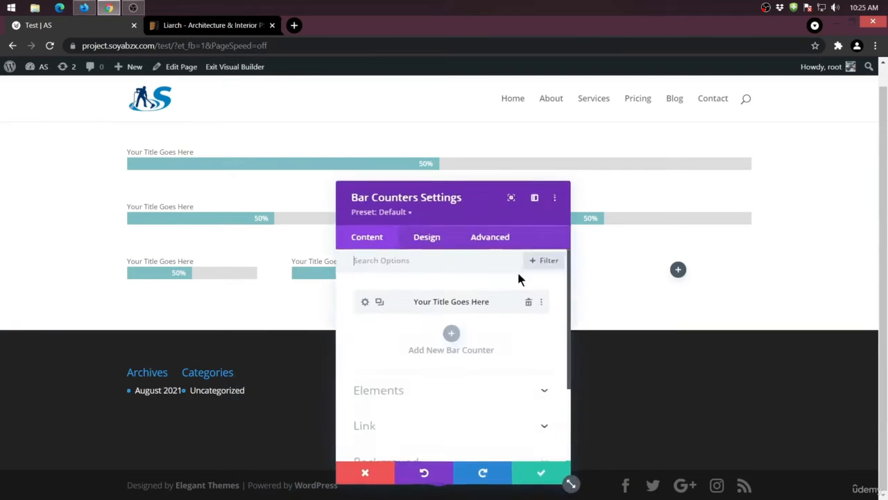
left_click(529, 470)
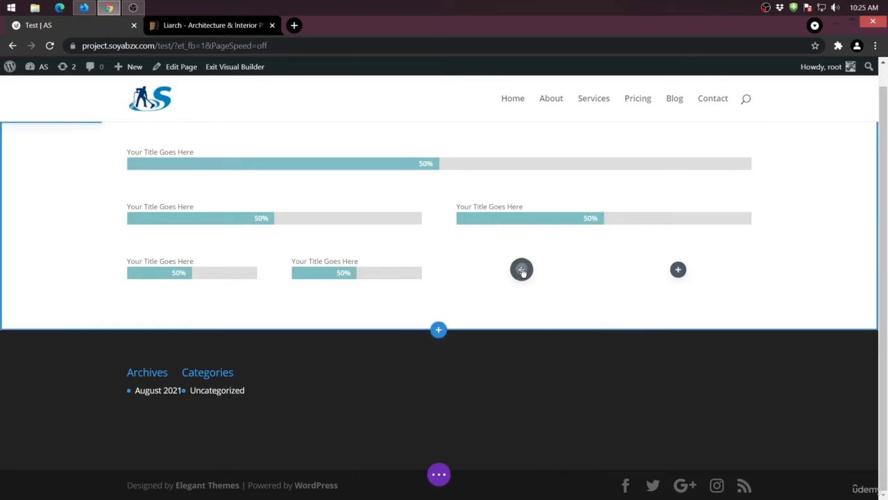
left_click(521, 269)
left_click(484, 438)
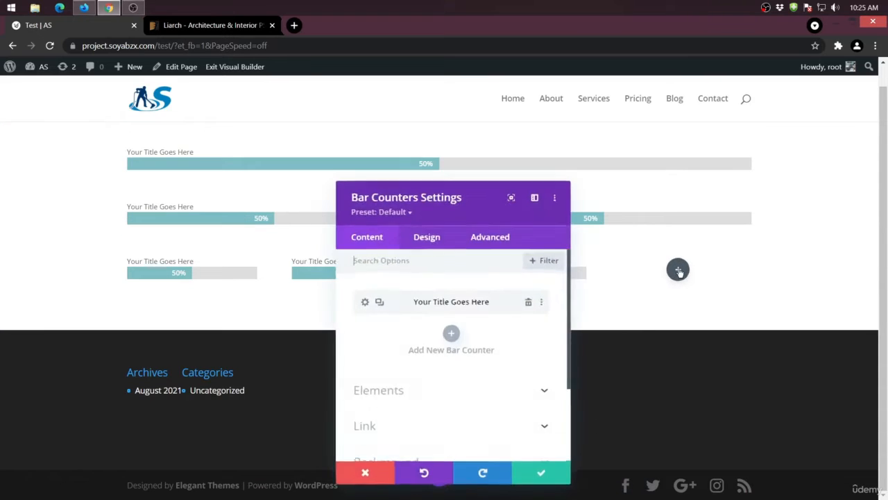
- Find the Text module and add it with its default content to the fourth column of the four-column row
left_click(678, 270)
scroll(667, 405, "down", 3)
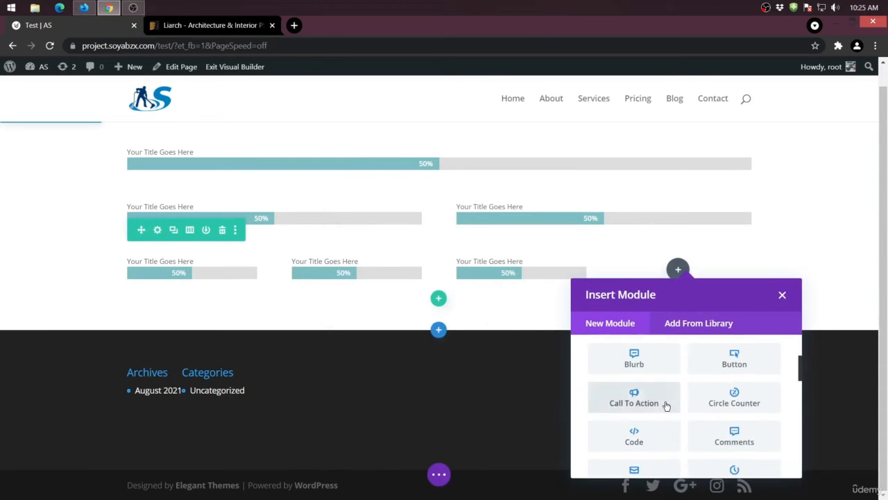
scroll(666, 405, "up", 3)
type("text")
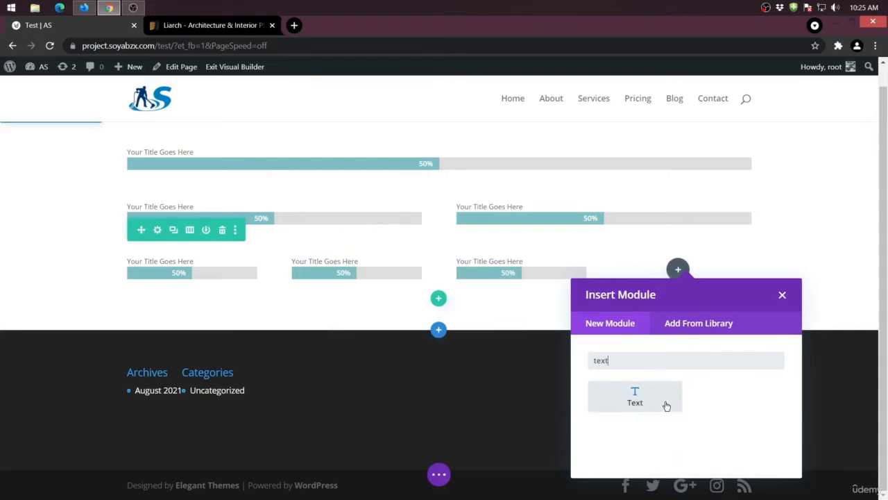
left_click(666, 405)
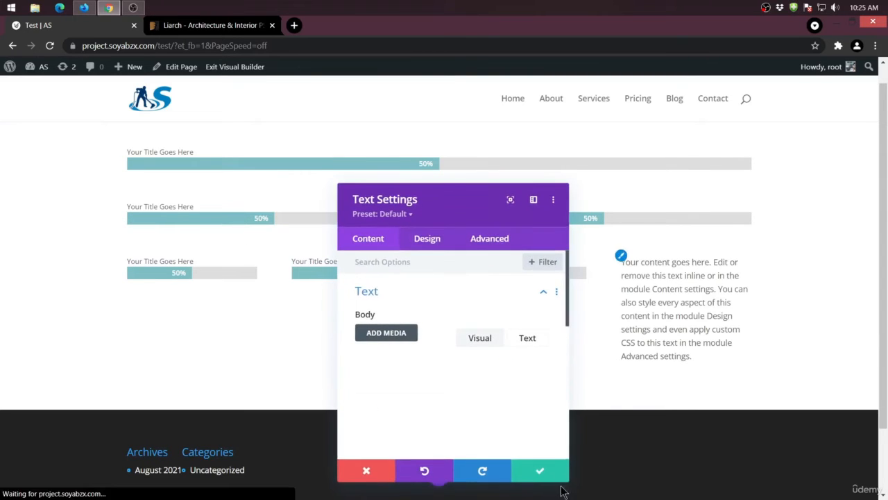
left_click(544, 469)
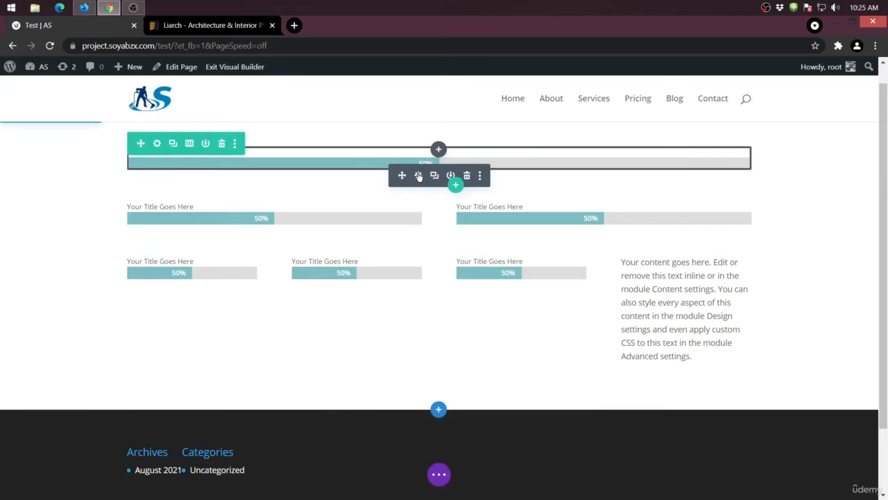
- Set the single-column row's width to 100% and its max width to 1549px, show the responsive max-width options, and save the row settings
left_click(157, 144)
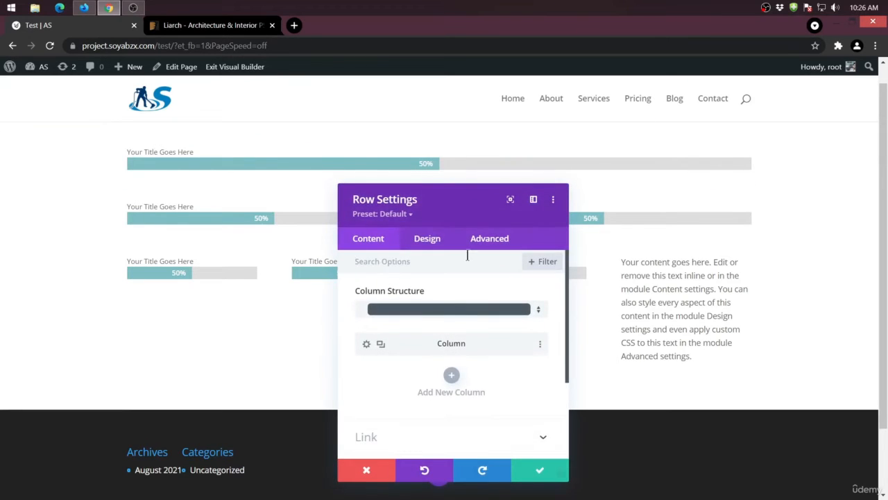
left_click(431, 239)
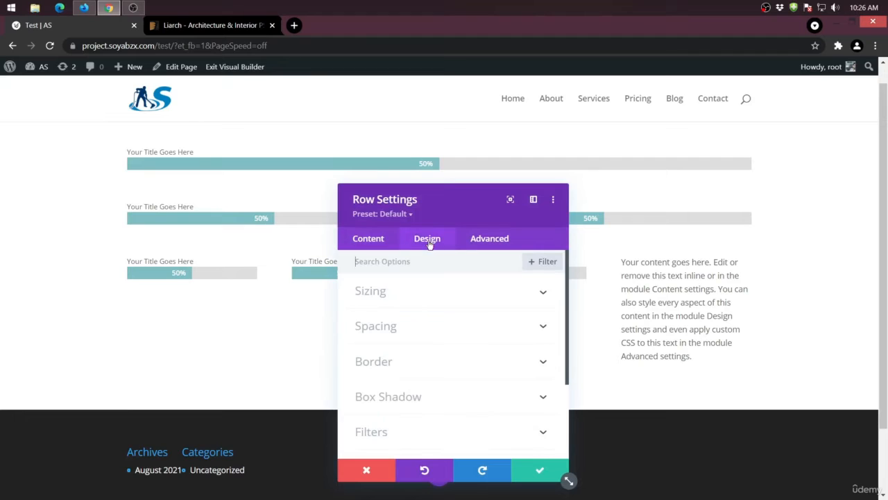
left_click(418, 294)
scroll(420, 300, "down", 1)
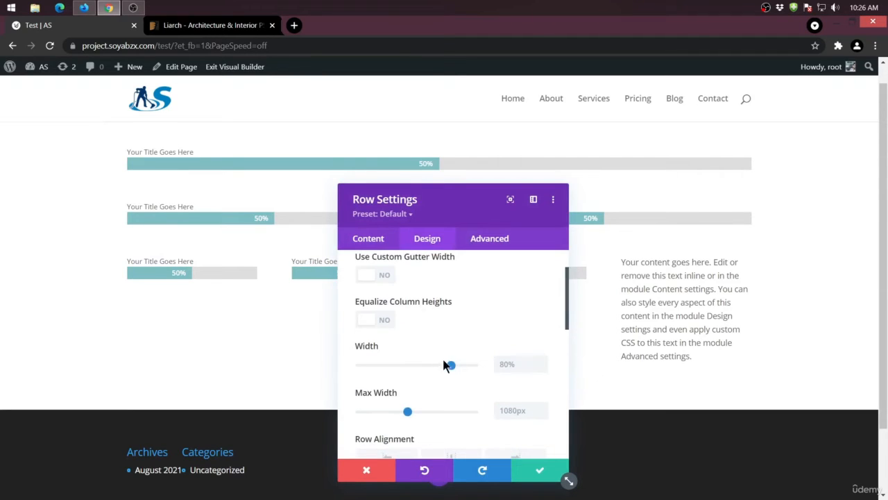
left_click_drag(452, 365, 485, 363)
left_click_drag(407, 411, 430, 414)
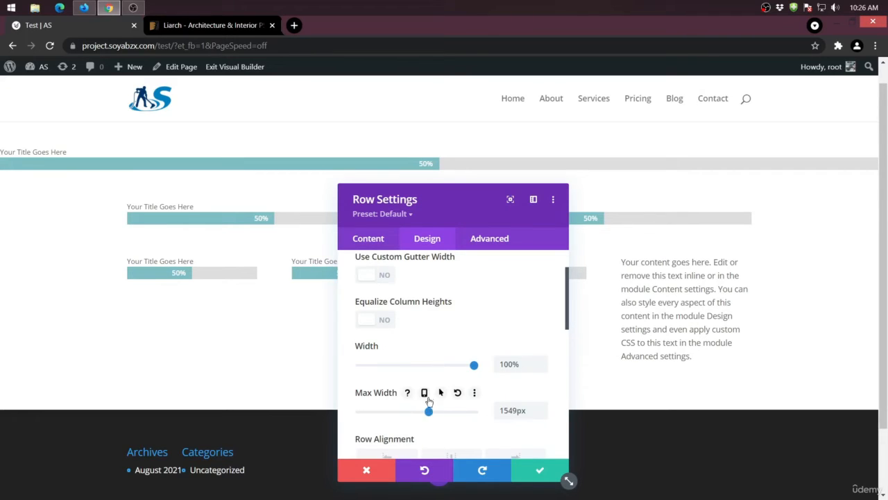
left_click(425, 393)
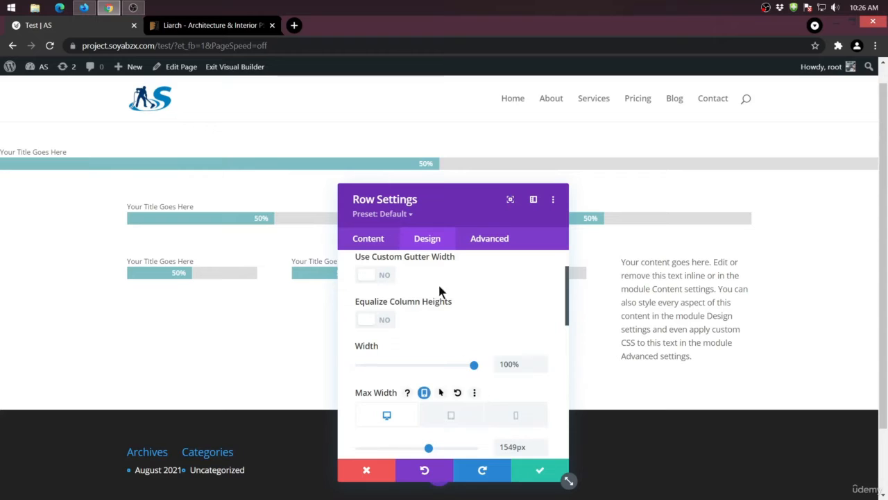
left_click(540, 472)
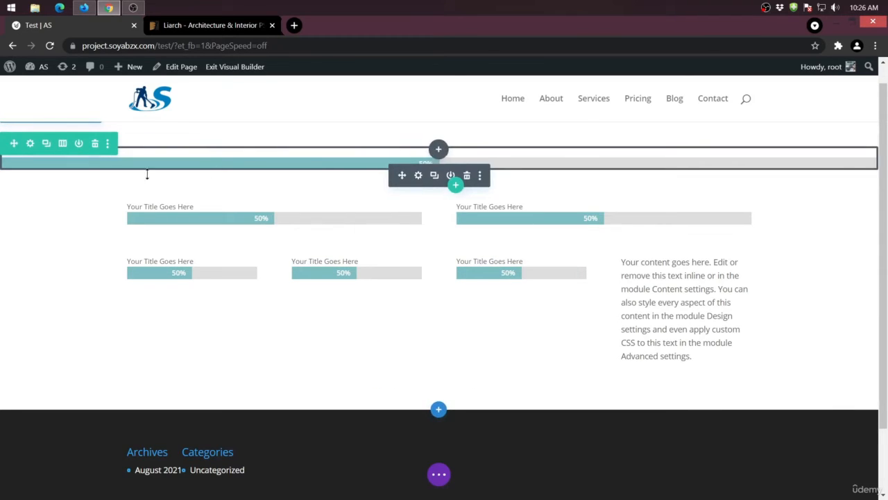
- Delete the single-column, two-column and four-column rows from the section
left_click(95, 143)
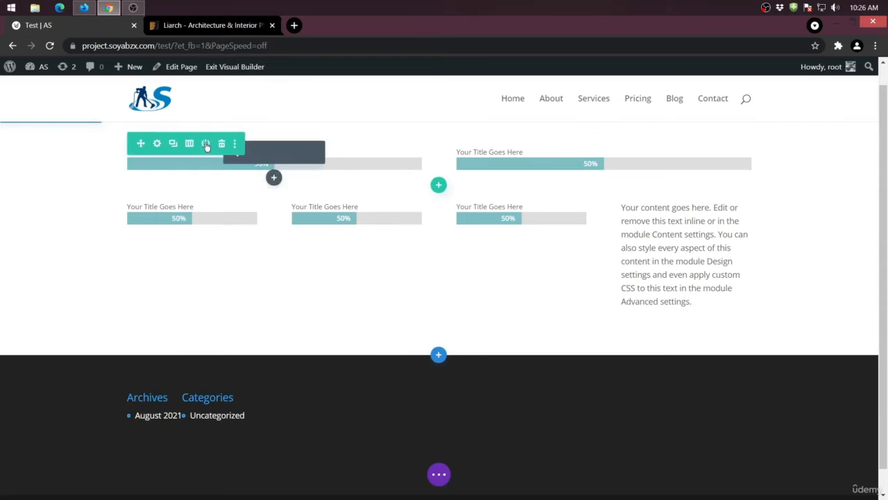
left_click(222, 146)
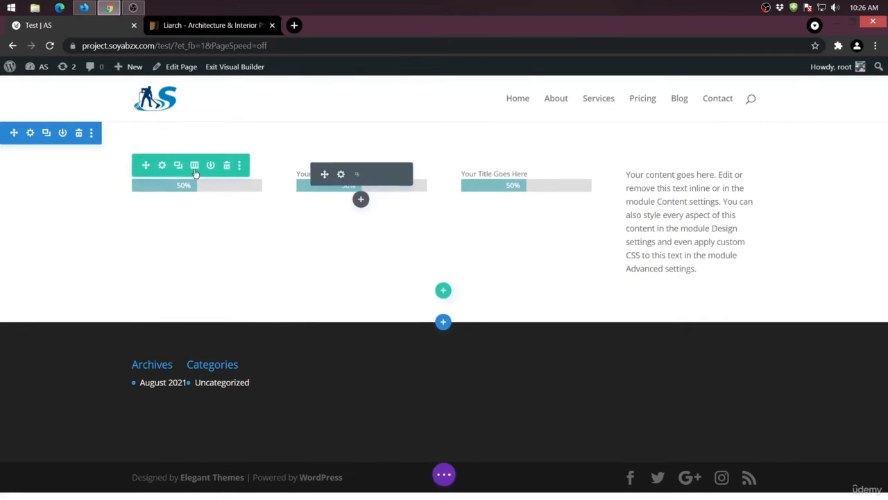
left_click(225, 161)
- Add a two-column row to the empty section and insert a Text module in its first column
left_click(445, 179)
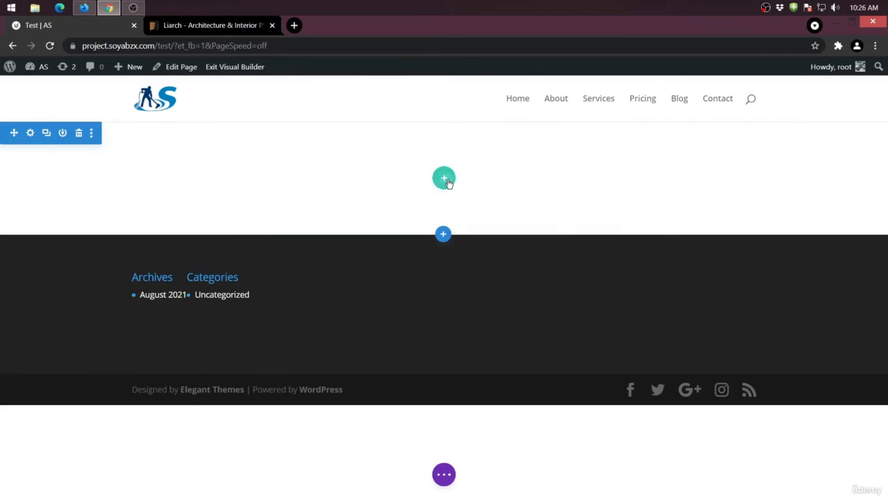
left_click(441, 267)
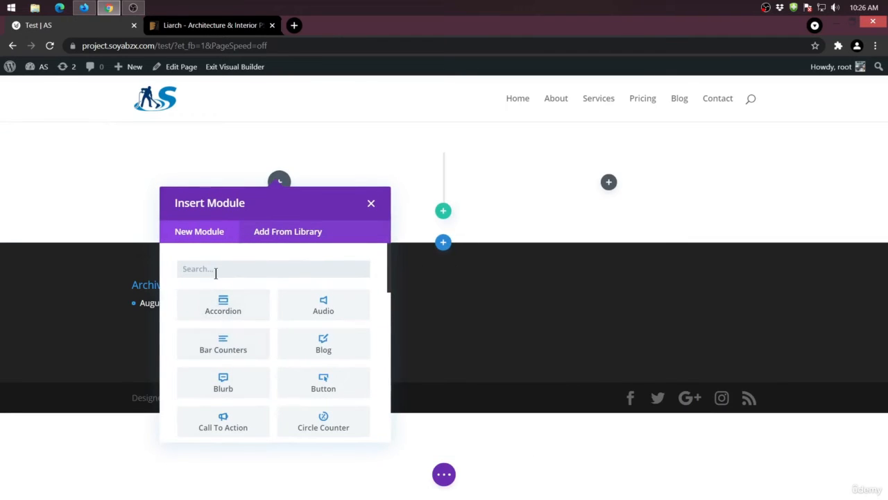
type("text")
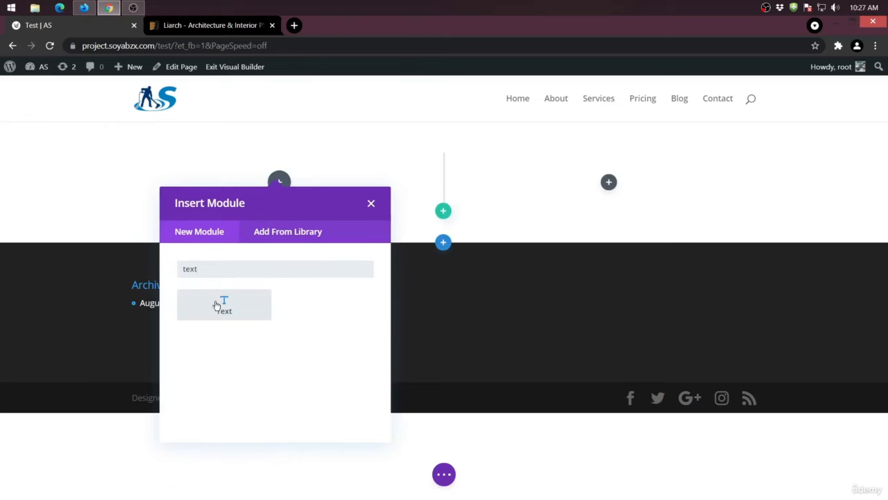
left_click(222, 303)
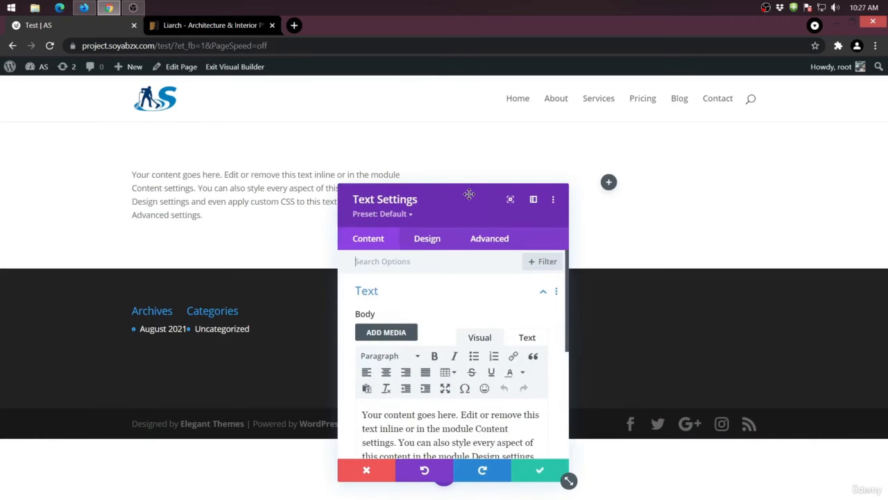
- Replace the Text module's default body content with a person's name
left_click_drag(468, 194, 467, 164)
left_click_drag(360, 384, 417, 397)
key("ctrl+a")
type("Wo")
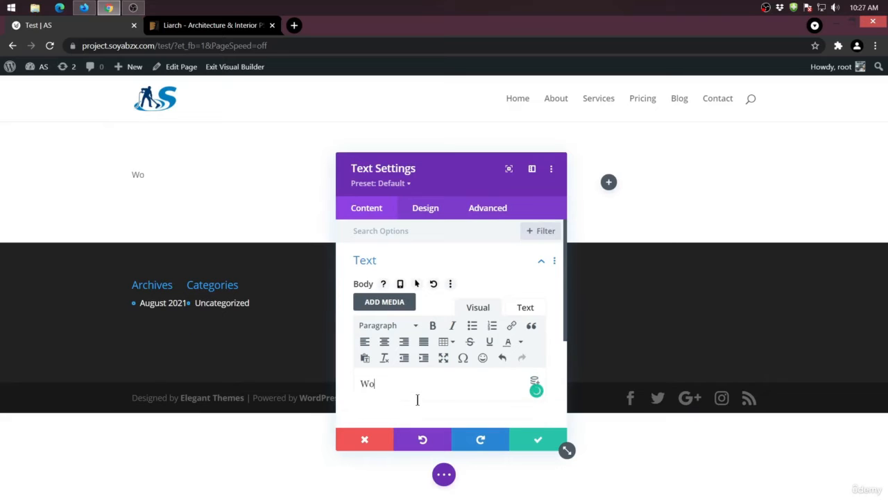
key("BackSpace")
key("BackSpace")
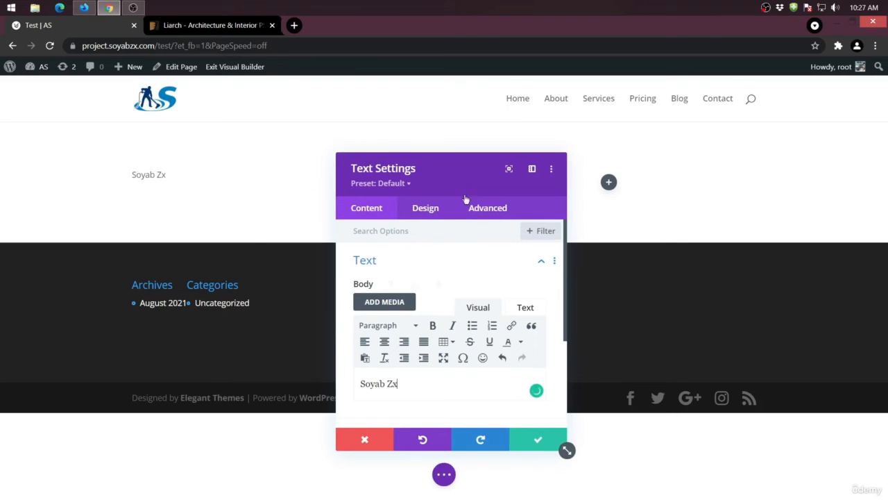
- Format the name in the Text module's body as Heading 2
left_click(145, 175)
left_click_drag(417, 174, 393, 162)
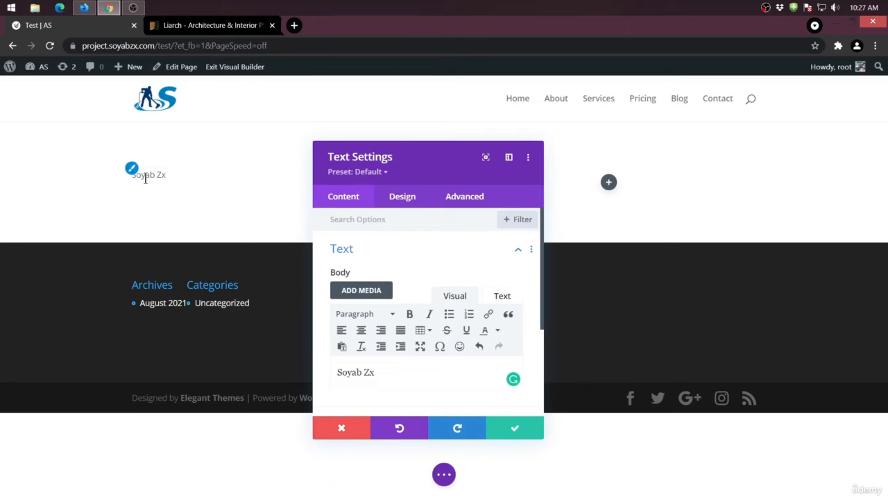
left_click_drag(386, 369, 331, 361)
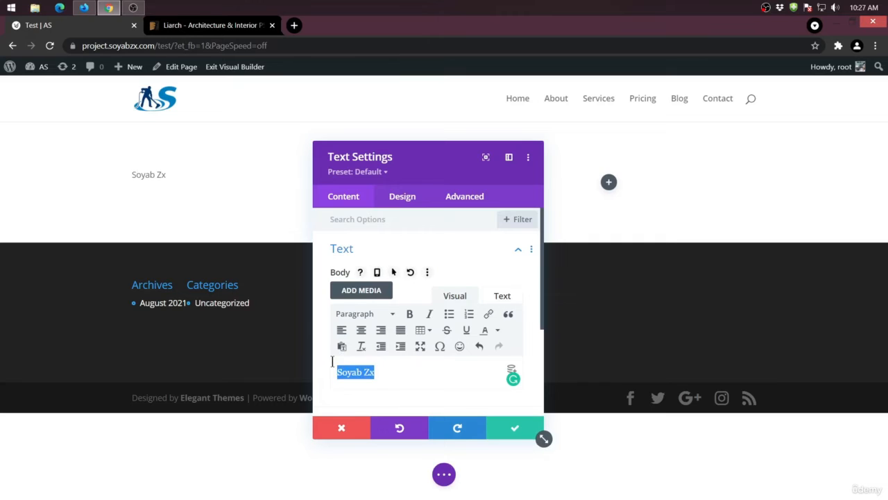
left_click(389, 313)
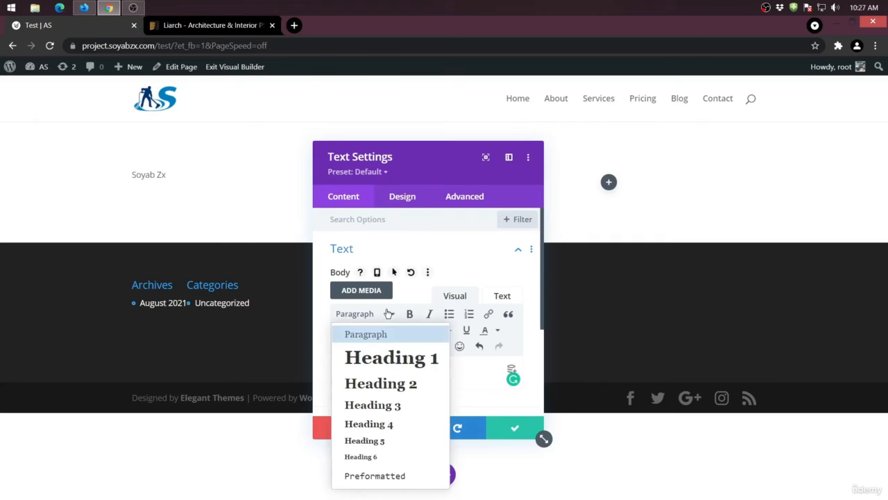
left_click(386, 387)
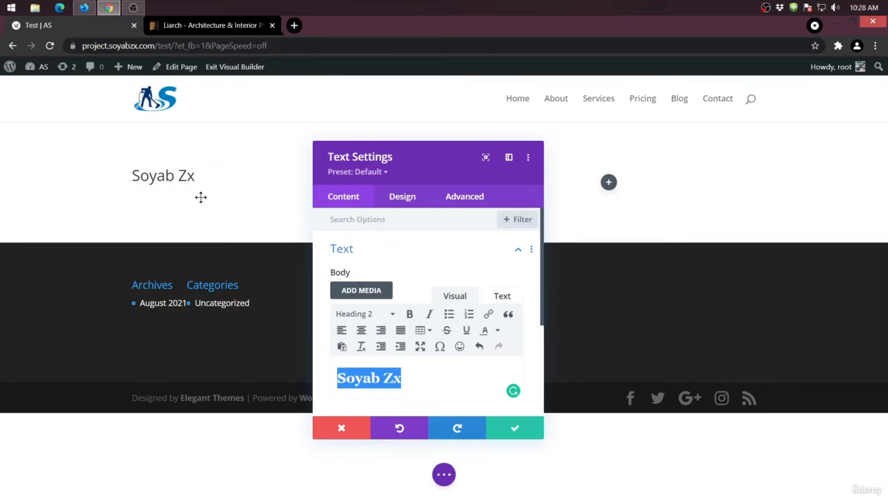
left_click(422, 380)
left_click(368, 314)
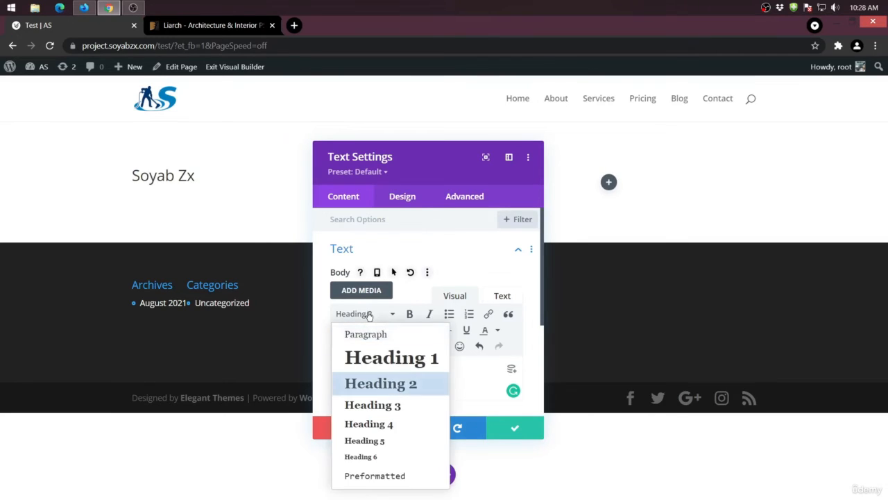
left_click(466, 385)
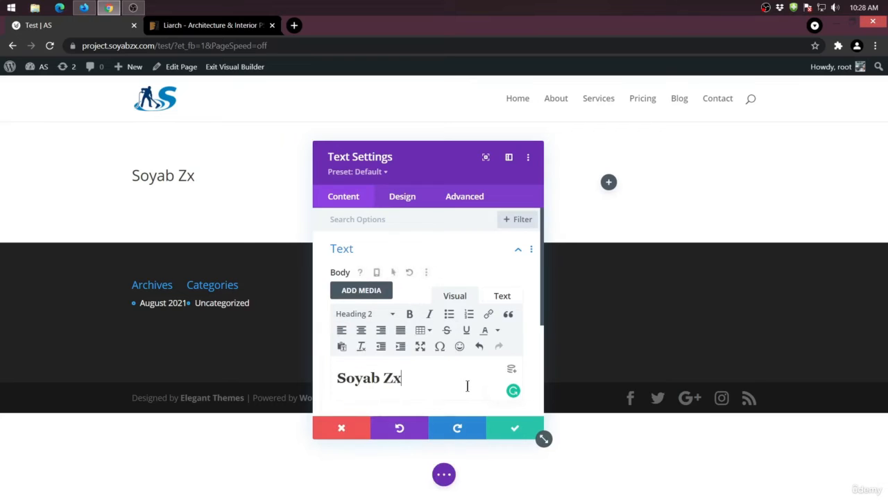
- Examine the Text module's link URL and link target options
scroll(462, 383, "down", 2)
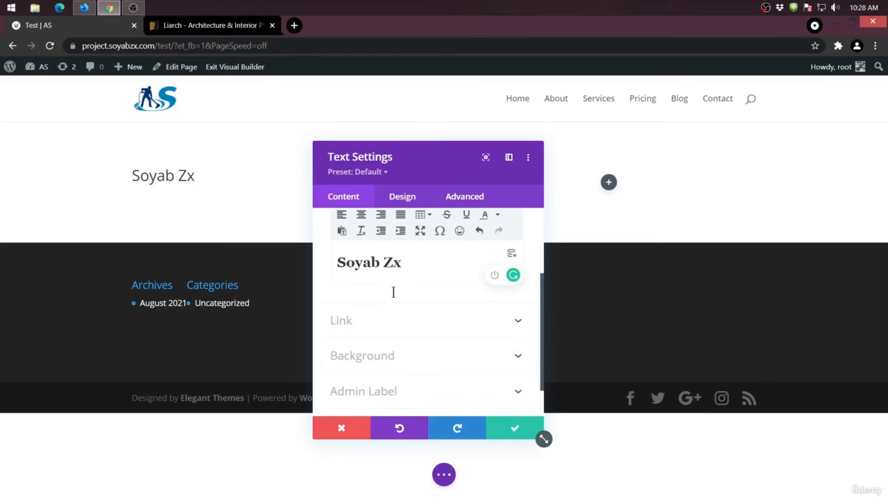
left_click(370, 320)
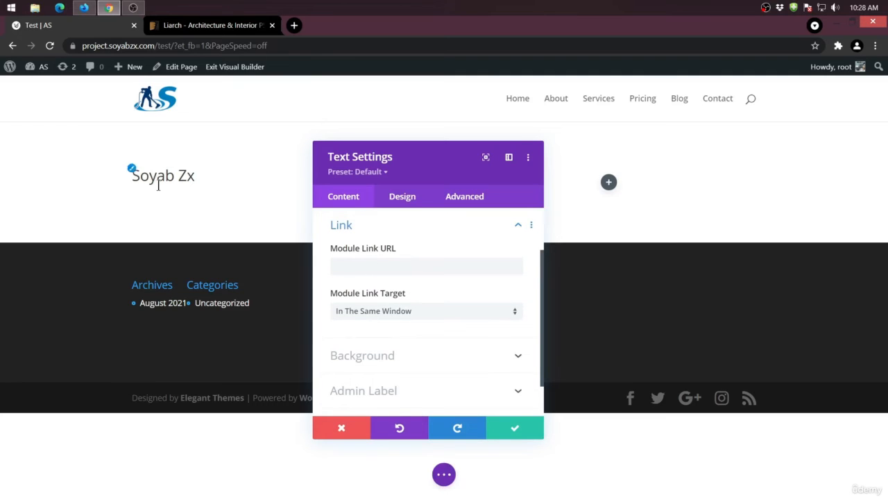
left_click(358, 268)
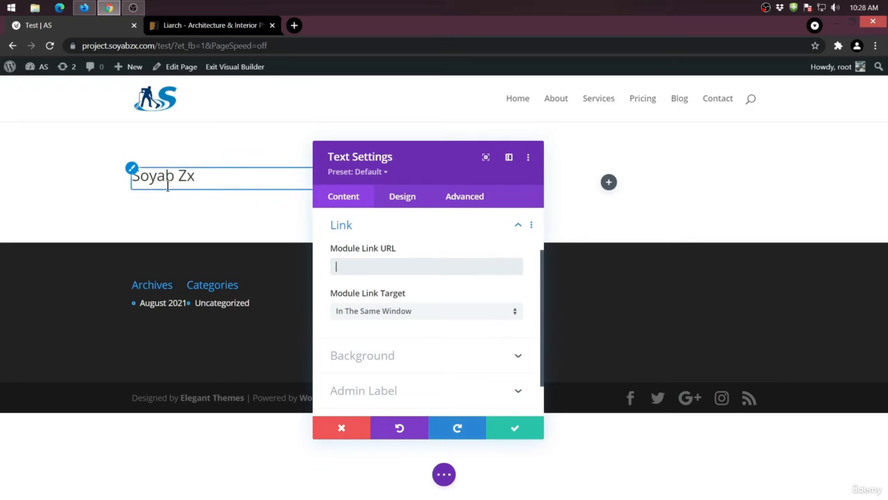
scroll(473, 321, "down", 1)
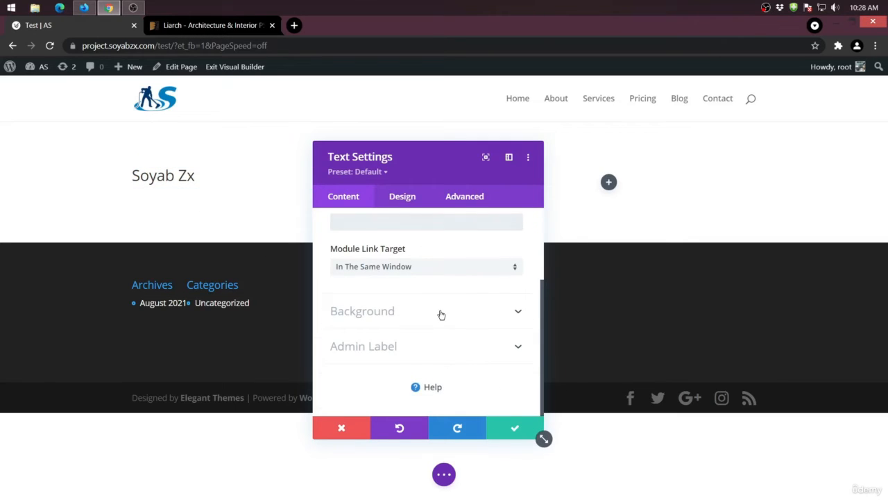
- Try red, yellow and green background colors on the Text module, and return the background to transparent
left_click(441, 313)
scroll(387, 307, "down", 1)
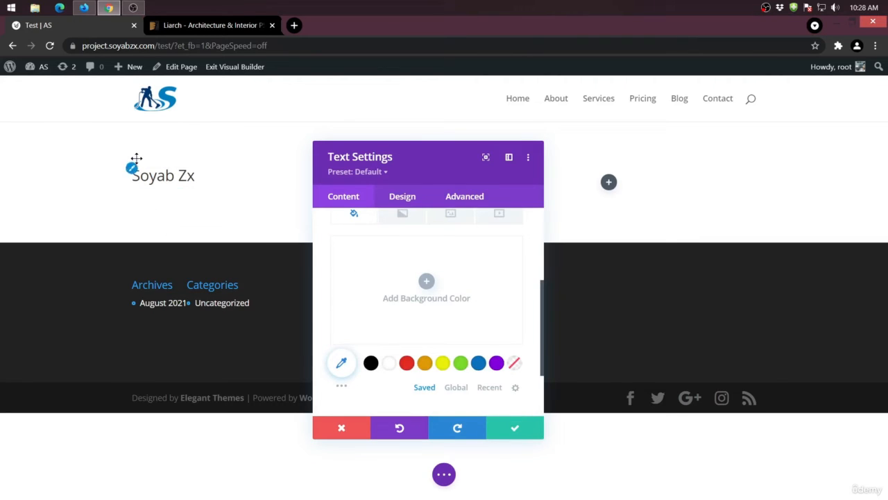
left_click(407, 363)
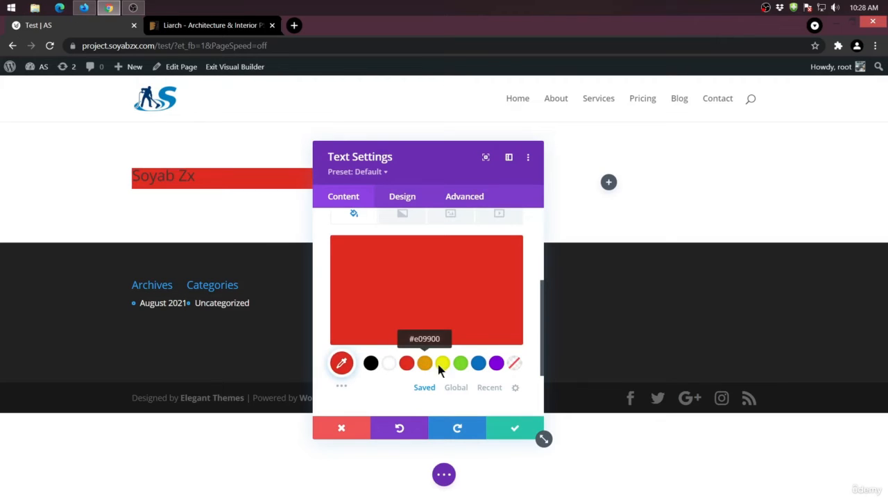
left_click(443, 363)
left_click(461, 363)
left_click(513, 363)
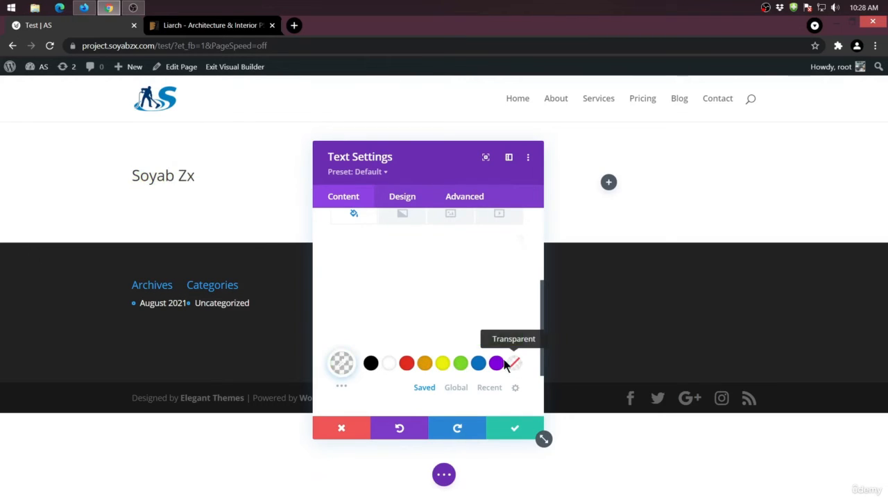
scroll(455, 337, "up", 1)
scroll(478, 361, "down", 2)
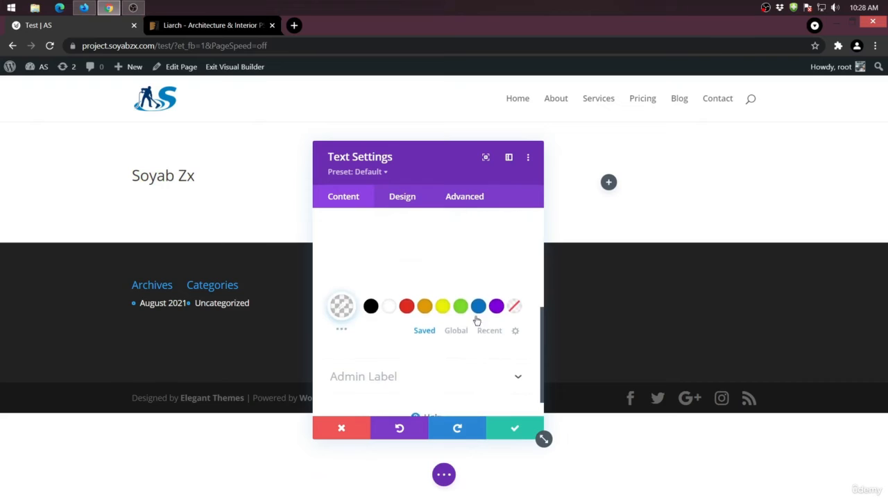
scroll(477, 320, "up", 3)
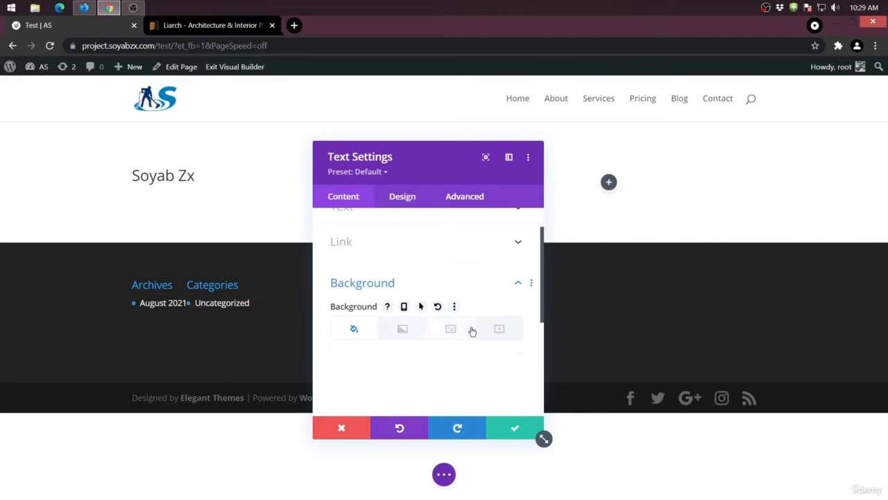
scroll(360, 366, "down", 3)
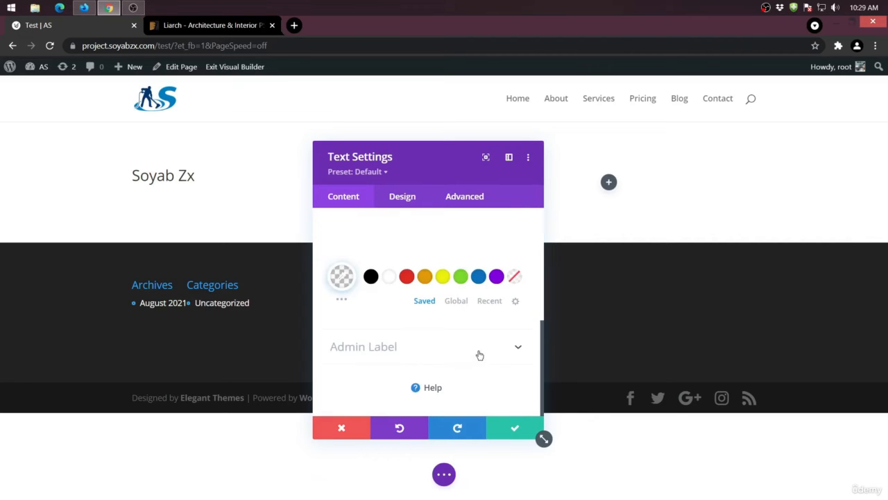
scroll(455, 358, "up", 5)
- Examine the text styling options in the Text module's design settings
left_click(403, 196)
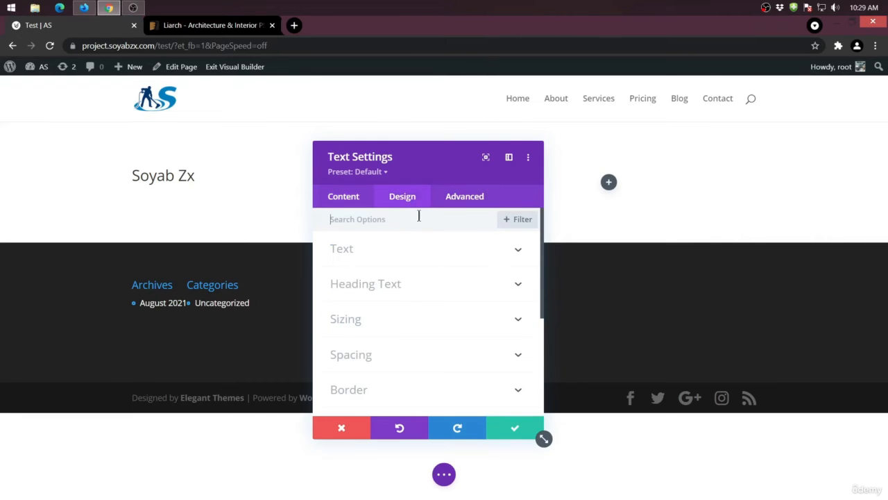
left_click(366, 251)
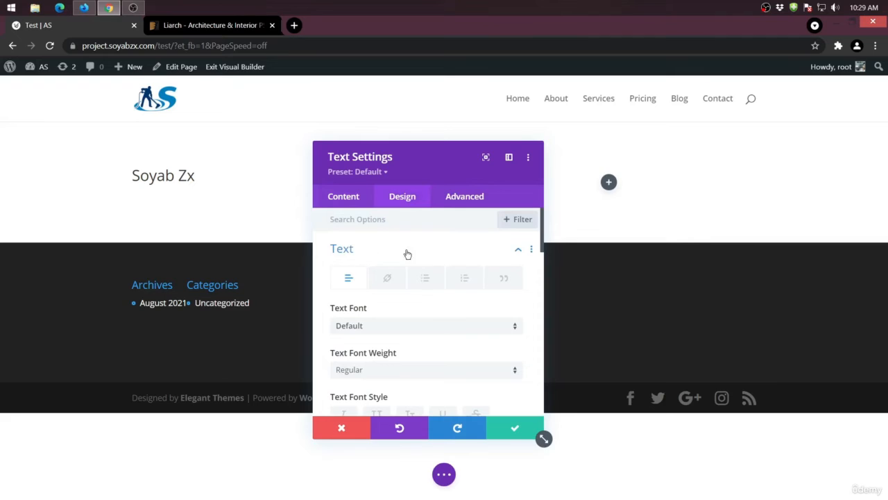
left_click(397, 249)
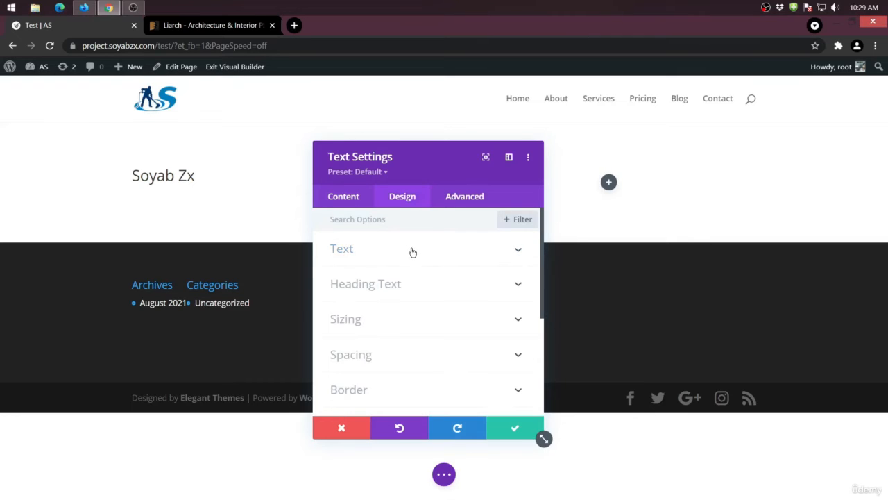
left_click(392, 254)
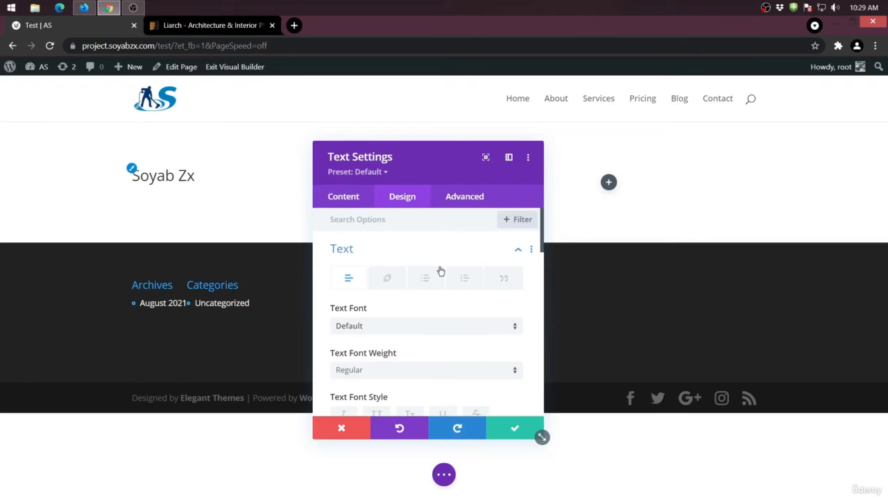
left_click(424, 250)
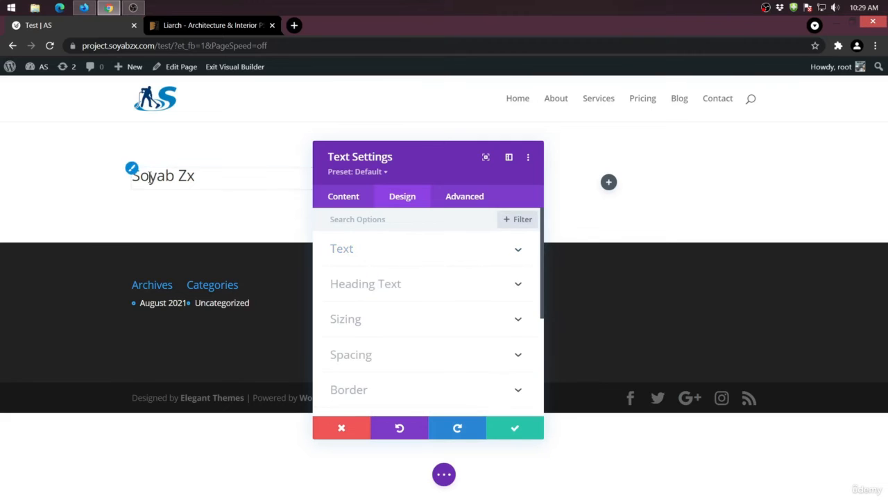
- Set the Text module's Heading 2 font to Roboto
left_click(430, 286)
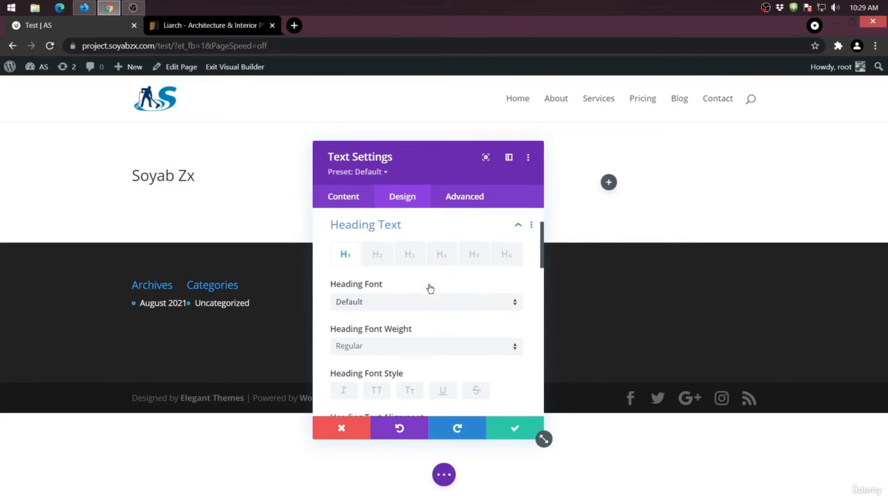
left_click(378, 256)
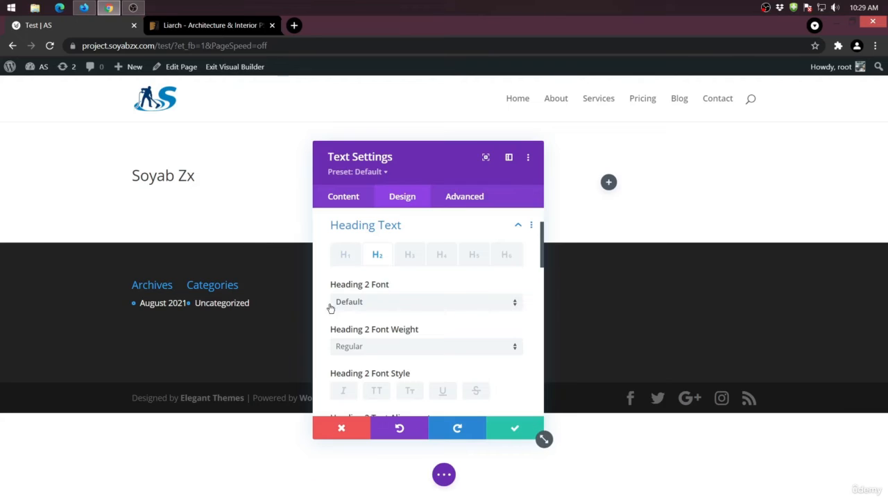
left_click(388, 301)
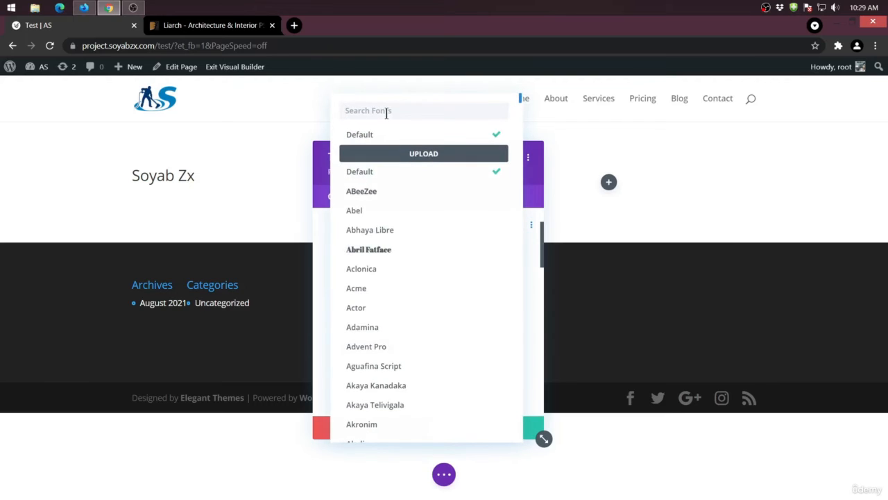
type("robo")
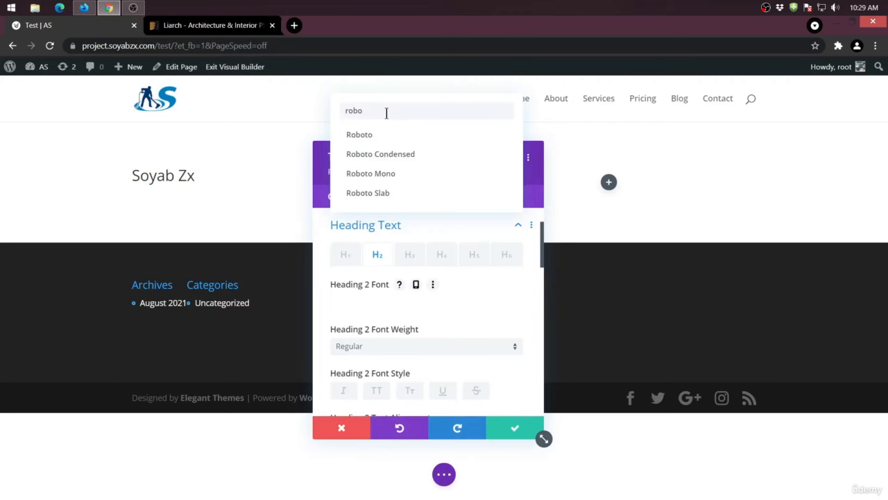
left_click(373, 135)
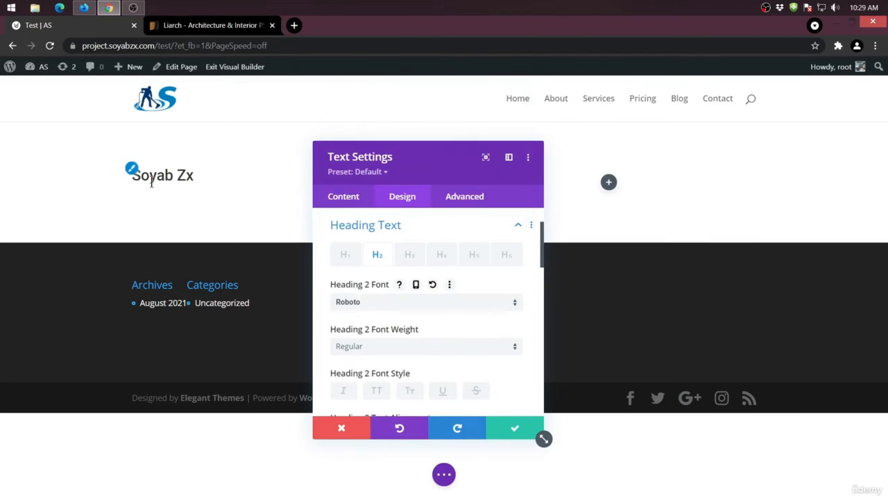
- Try the Heavy and Thin weights on Heading 2, and return the font weight to Regular
left_click(379, 350)
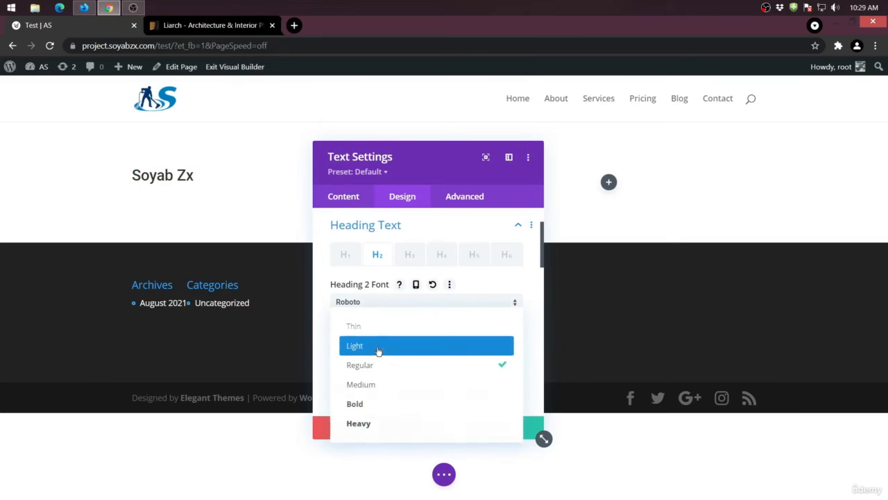
left_click(382, 423)
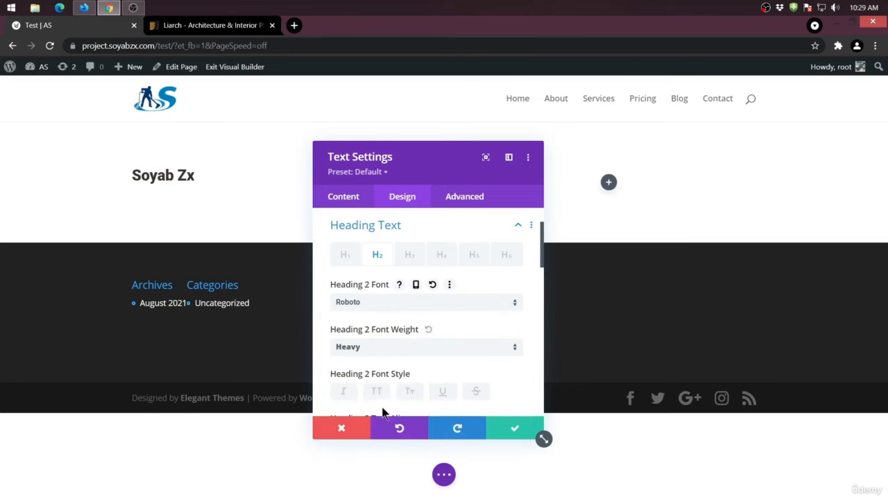
left_click(378, 349)
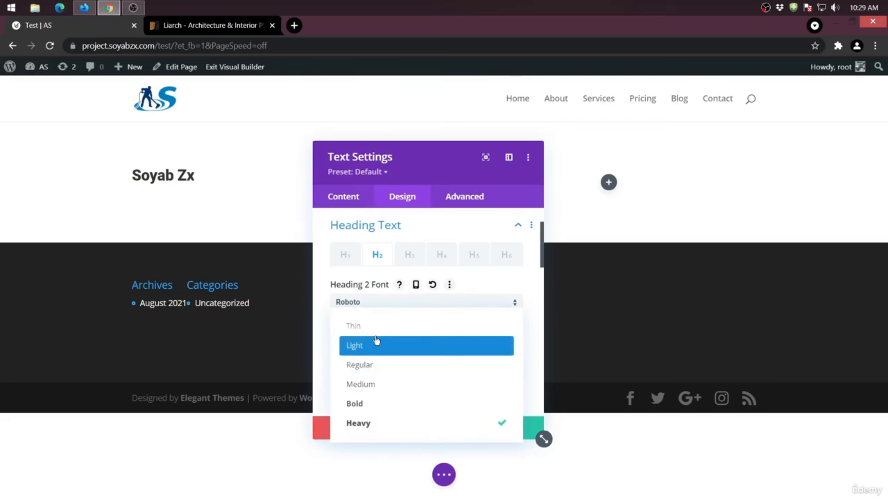
left_click(374, 327)
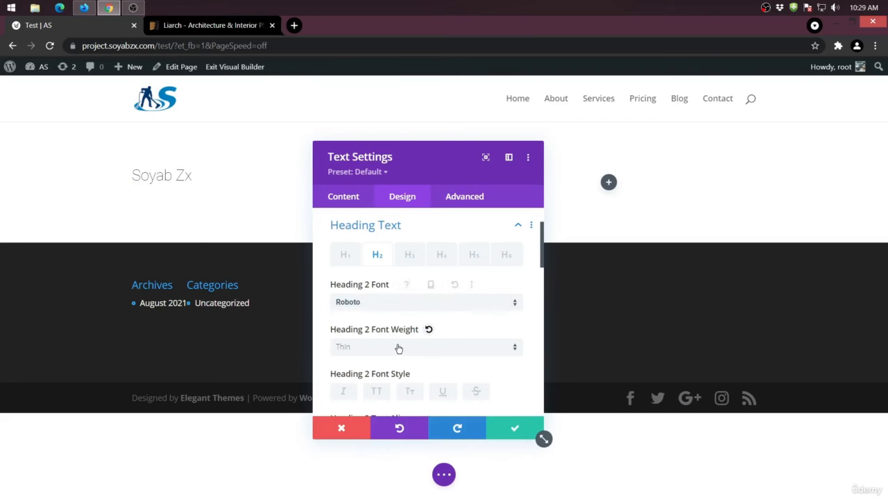
left_click(396, 346)
left_click(399, 365)
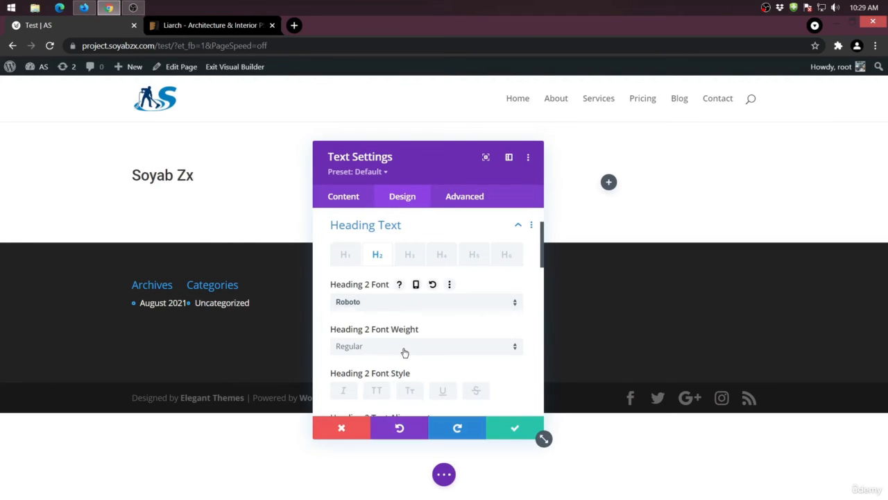
- Try the all-caps font style on Heading 2 and turn it off again
scroll(405, 352, "down", 1)
left_click(378, 333)
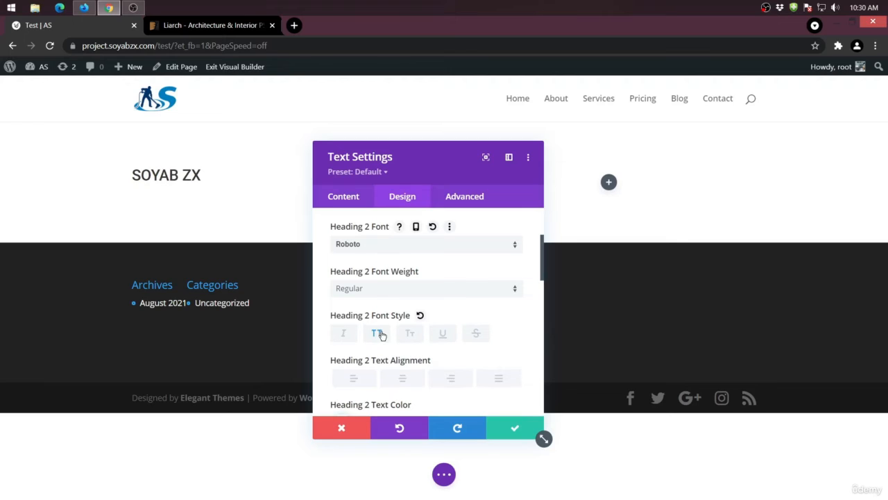
left_click(375, 334)
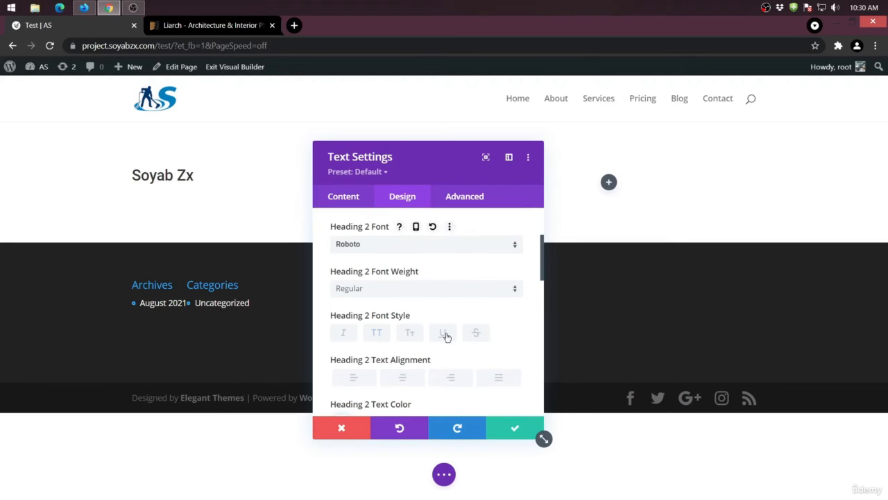
- Try red, yellow and green as the Heading 2 text color, and set it to black
scroll(430, 338, "down", 1)
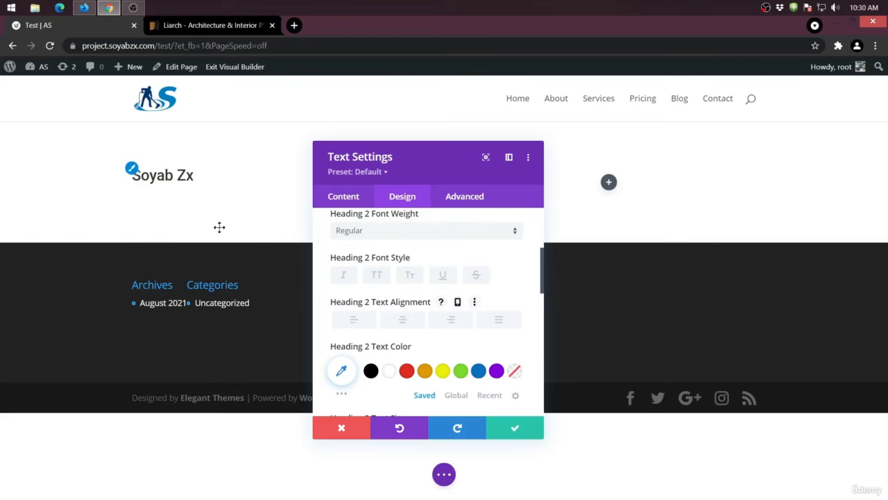
left_click(409, 375)
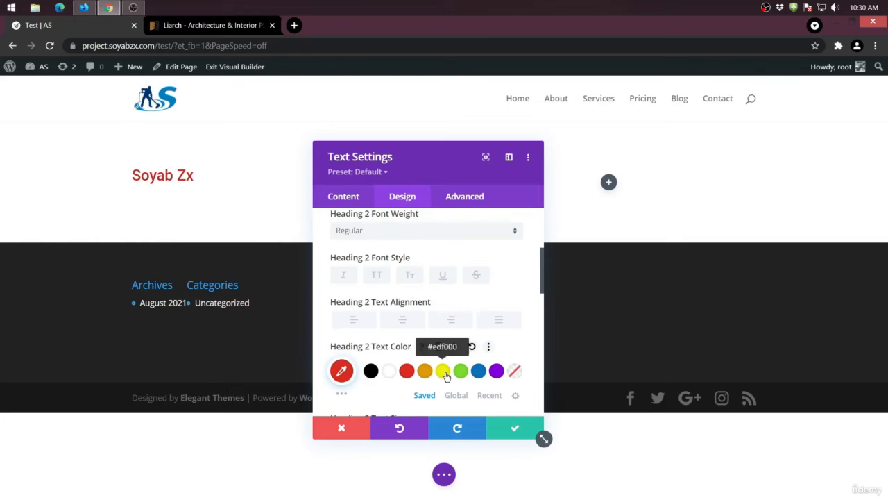
left_click(444, 374)
left_click(461, 372)
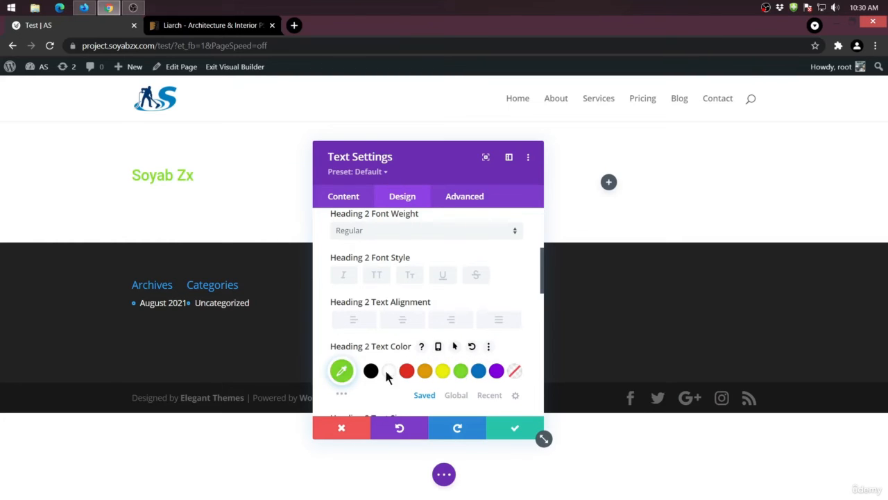
left_click(372, 371)
- Increase the Heading 2 text size to 44px and the letter spacing to 6px
scroll(375, 357, "down", 1)
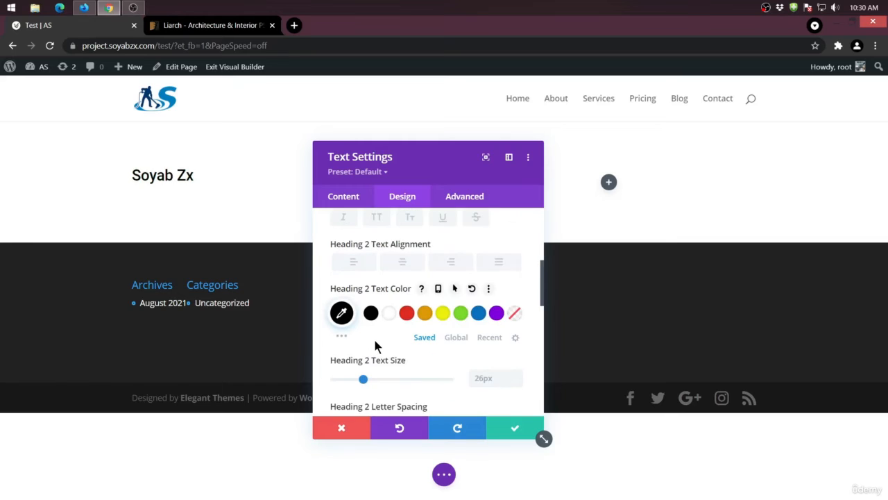
scroll(375, 345, "down", 1)
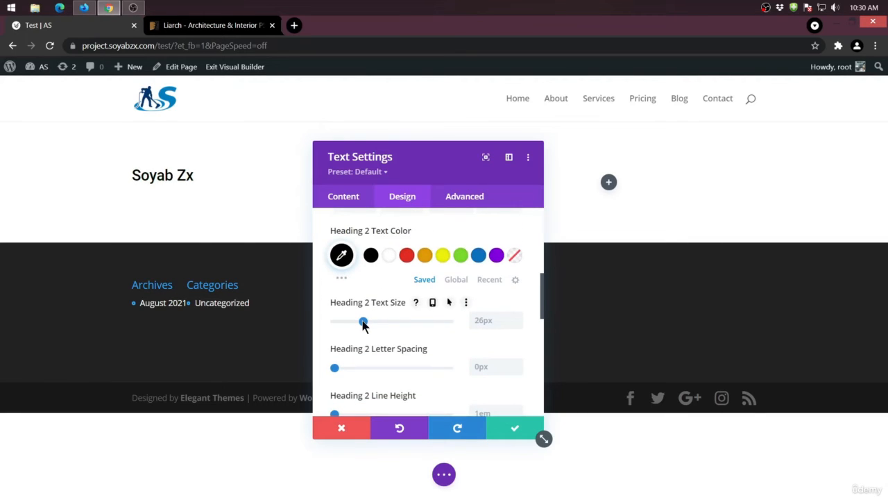
left_click_drag(364, 321, 343, 313)
scroll(409, 323, "down", 1)
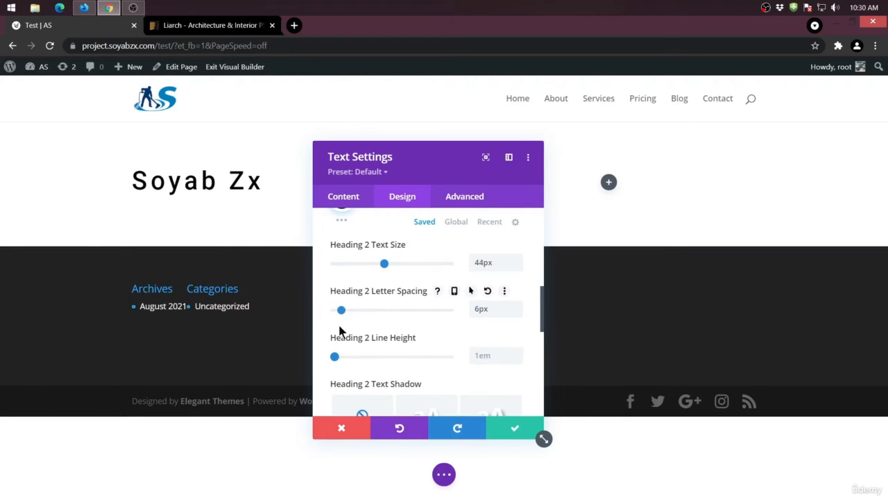
- Try the first Heading 2 text shadow preset, and apply the hard-edged diagonal gray shadow preset instead
scroll(374, 339, "down", 1)
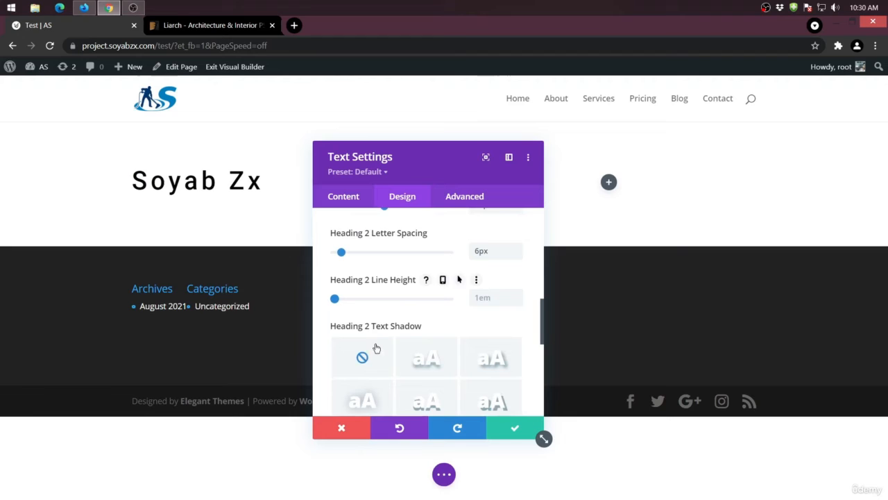
left_click(434, 358)
scroll(451, 336, "down", 1)
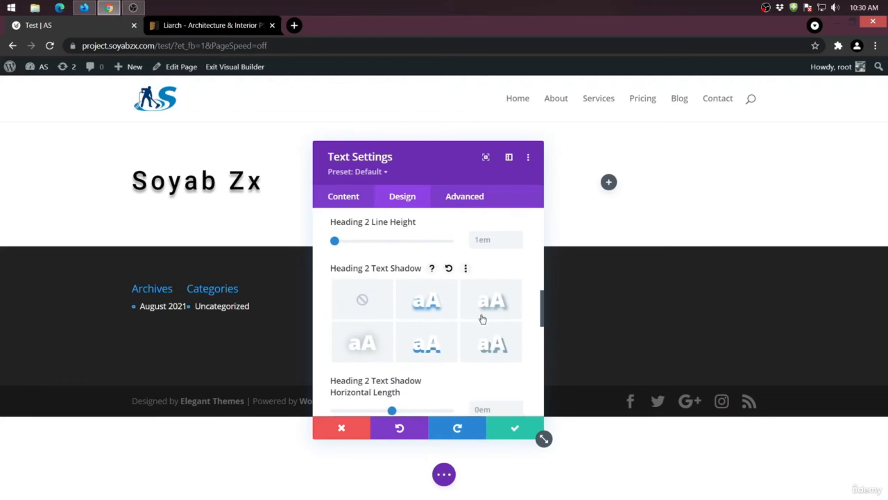
left_click(491, 348)
scroll(444, 345, "down", 4)
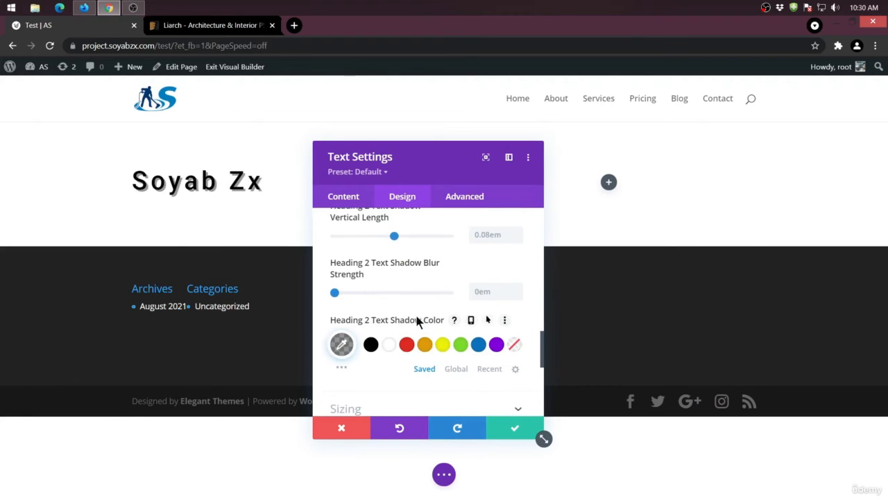
scroll(412, 326, "down", 2)
- Examine the Text module's sizing options for width, module alignment and height
left_click(415, 334)
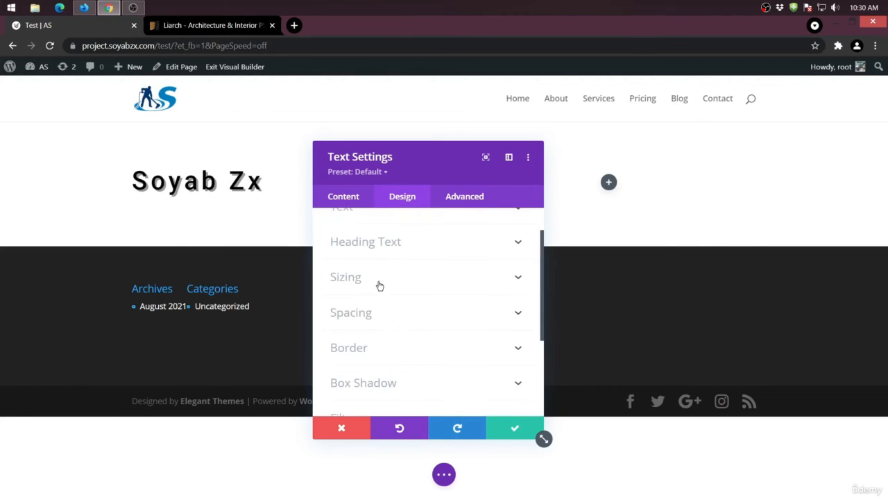
left_click(397, 280)
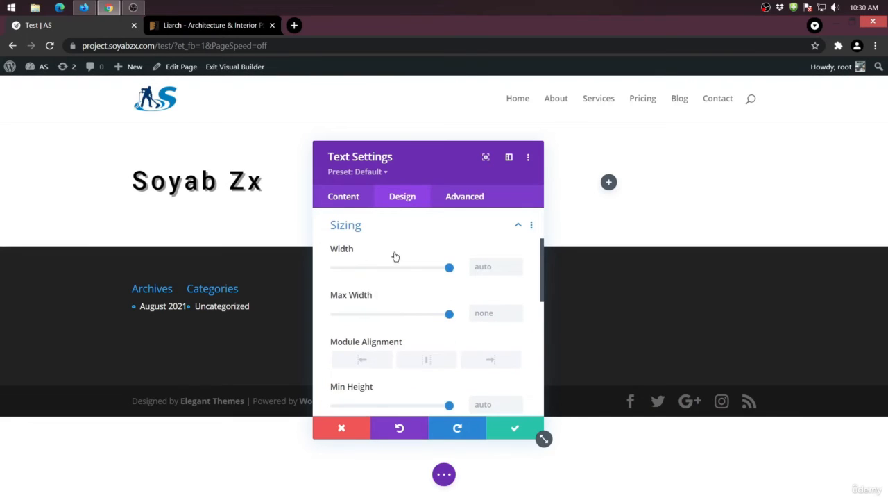
scroll(393, 295, "down", 1)
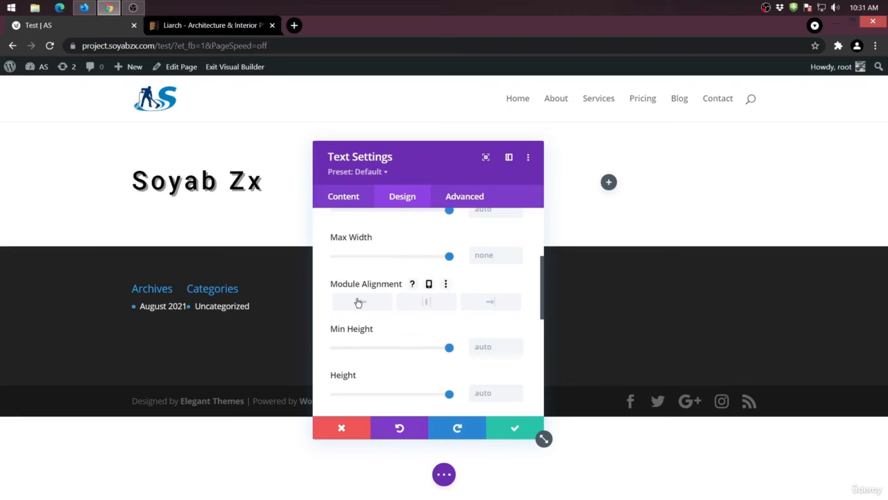
scroll(367, 285, "down", 2)
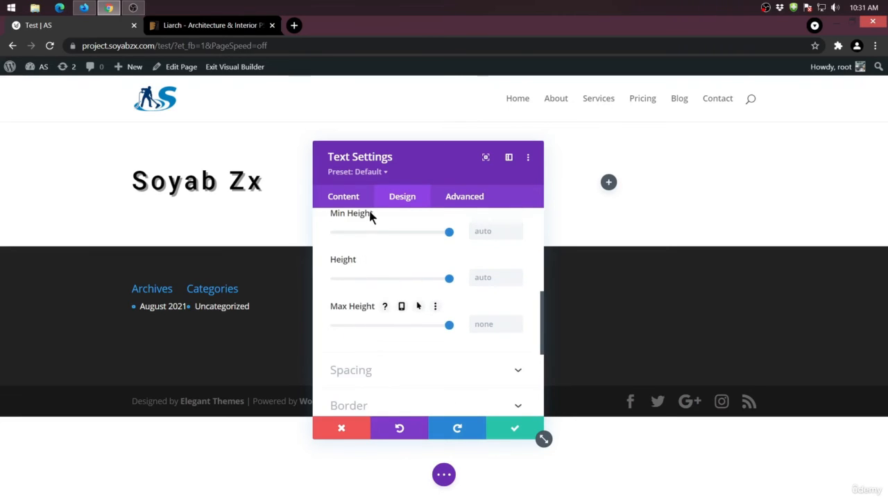
- Try a top margin of -11px on the Text module and set it back to 0
scroll(373, 236, "down", 1)
left_click(396, 316)
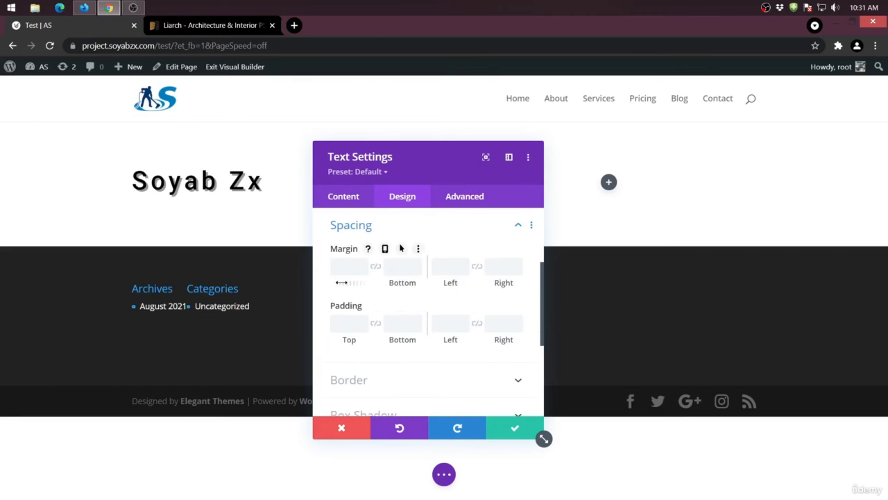
left_click_drag(343, 283, 312, 274)
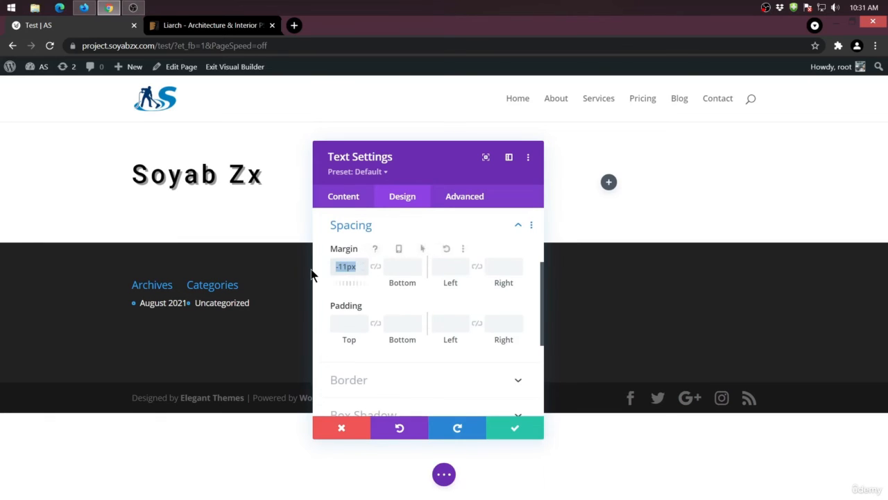
type("0")
- Give the Text module a top border with a width of 4px
scroll(366, 339, "down", 2)
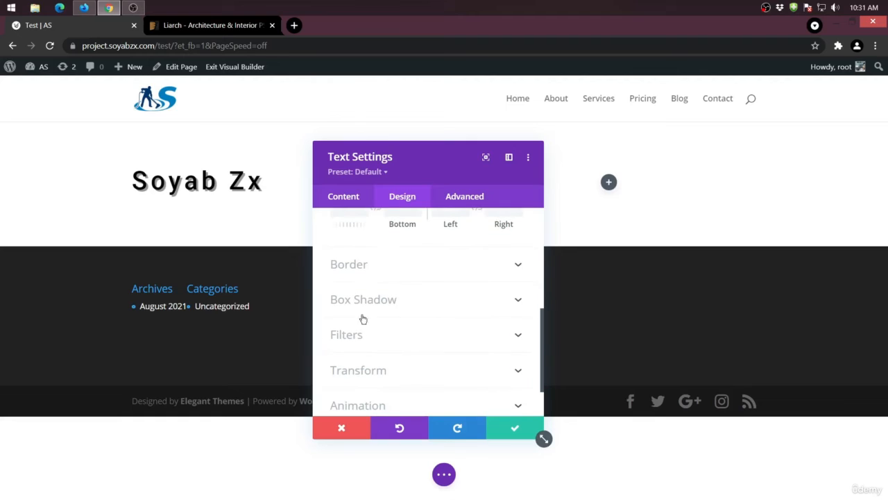
left_click(371, 270)
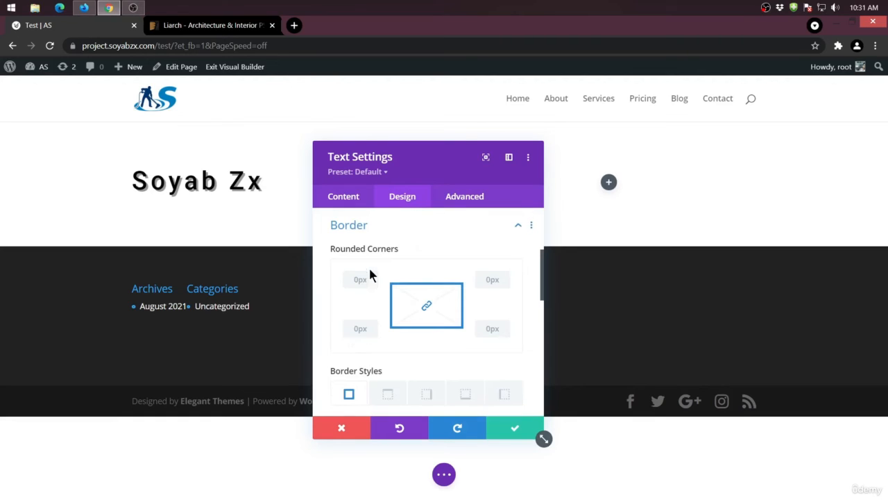
left_click(388, 394)
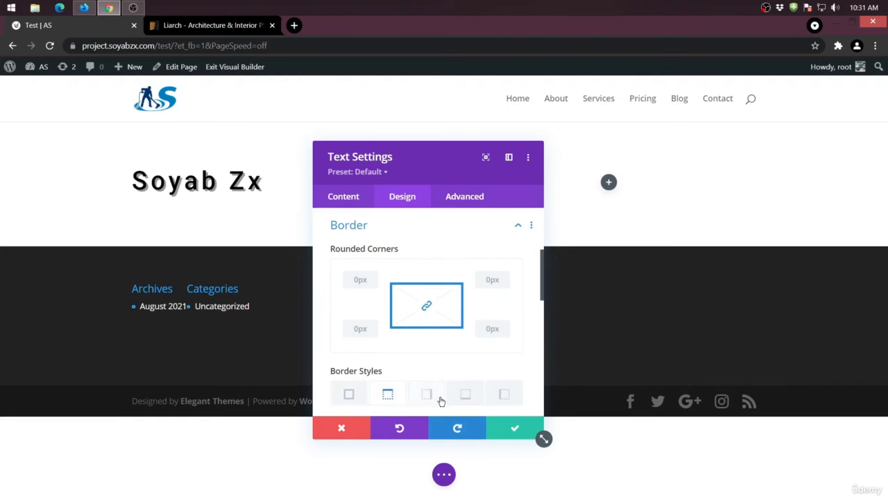
scroll(407, 381, "down", 3)
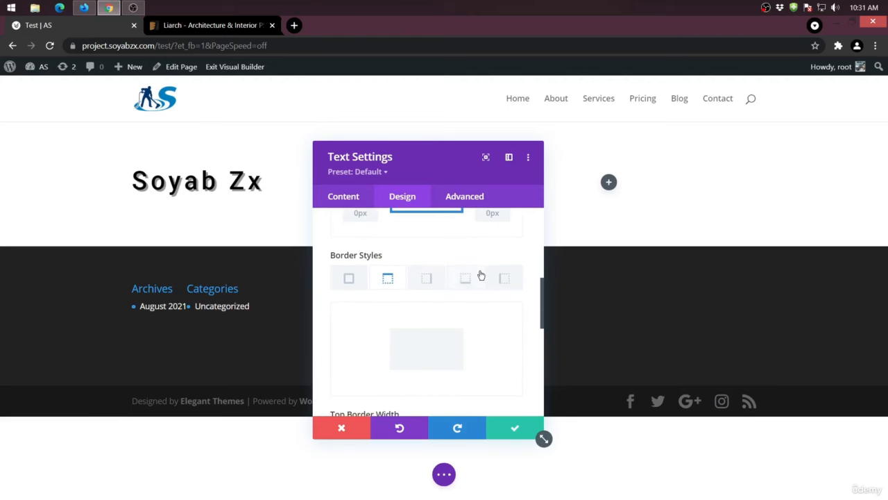
scroll(423, 302, "down", 3)
scroll(422, 303, "up", 1)
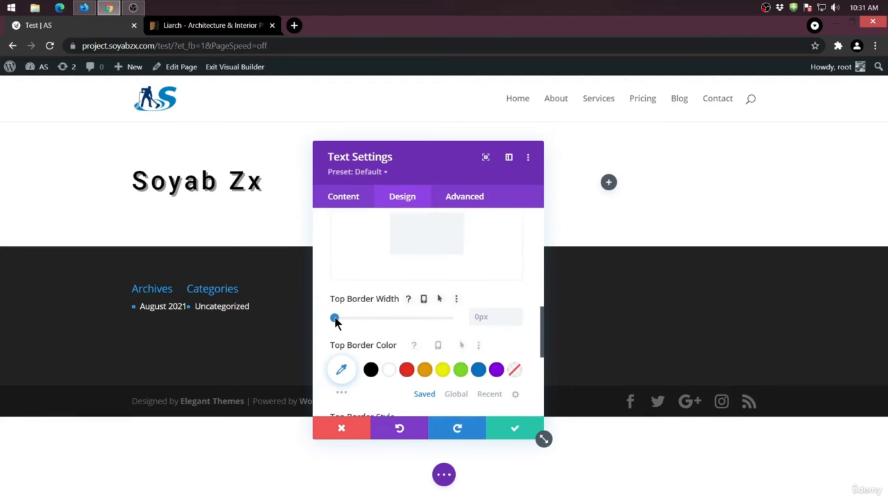
left_click_drag(335, 319, 343, 319)
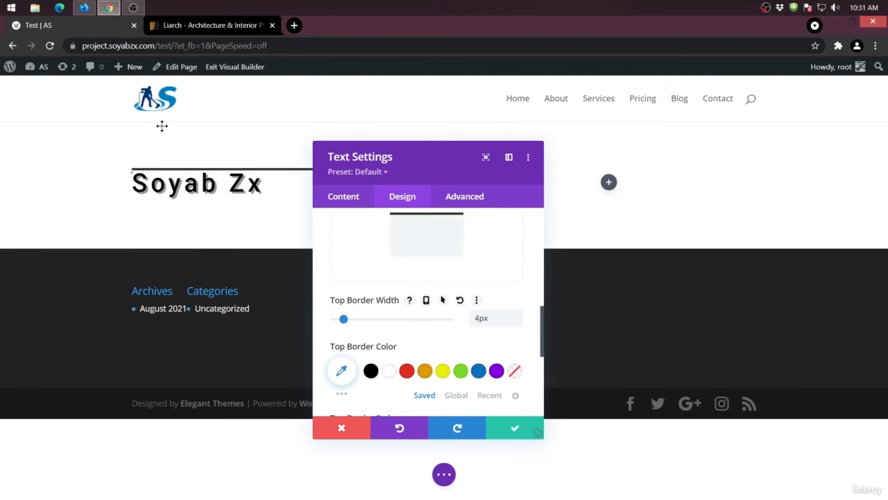
- Review the Text module's rounded corners and all-sides border options, and undo the top border width
scroll(391, 289, "up", 5)
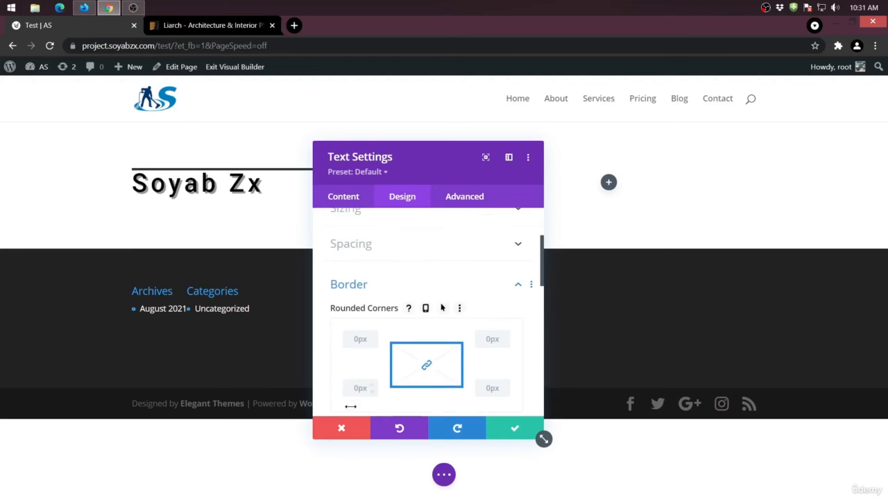
scroll(354, 400, "down", 2)
left_click(350, 340)
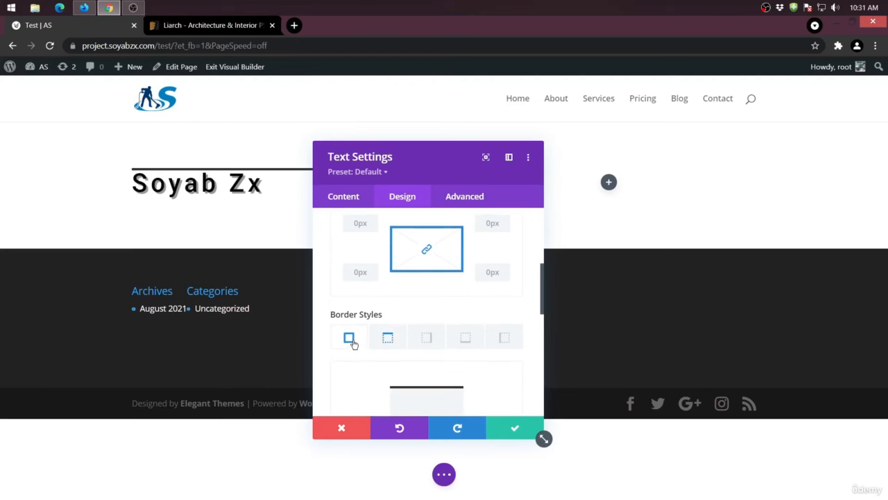
scroll(350, 354, "down", 2)
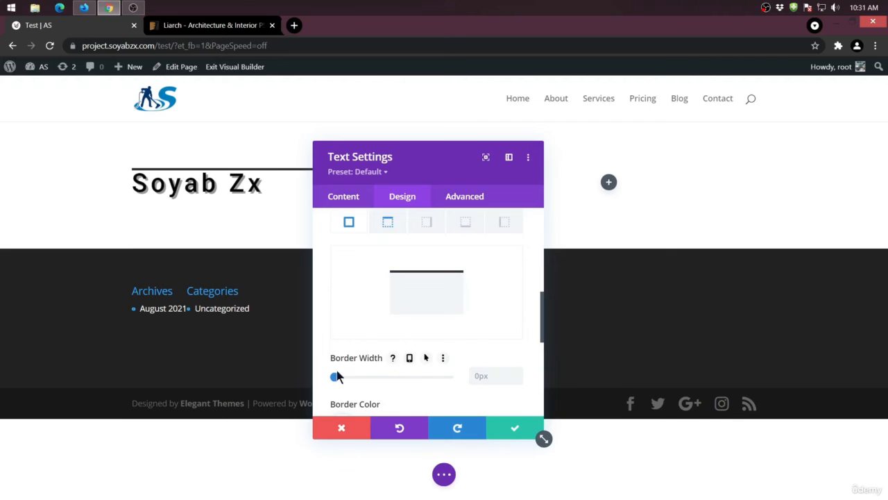
key("ctrl+z")
- Examine the Text module's box shadow presets, filter options such as blur and blend mode, and transform controls
scroll(349, 357, "down", 2)
scroll(362, 358, "down", 2)
left_click(403, 335)
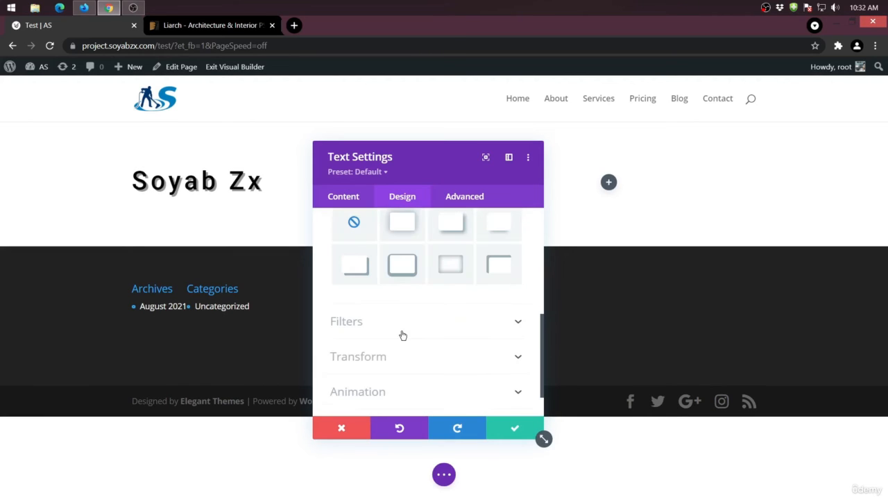
left_click(457, 324)
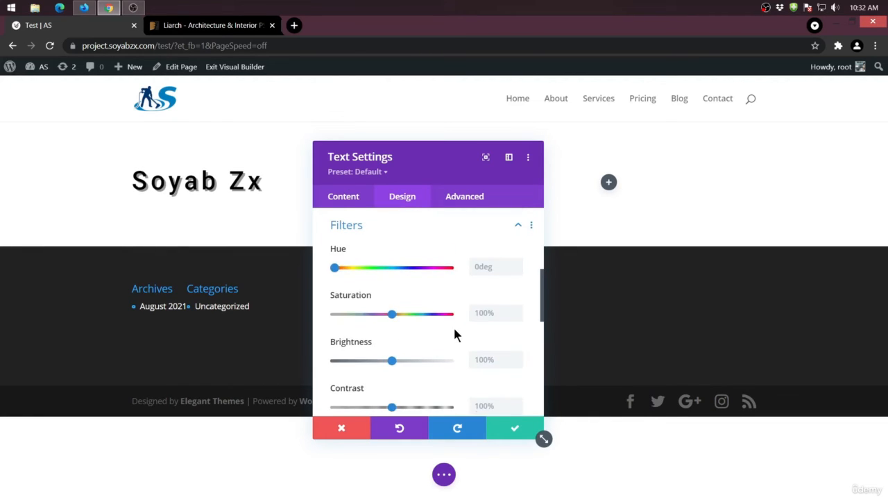
scroll(453, 325, "up", 2)
left_click(519, 341)
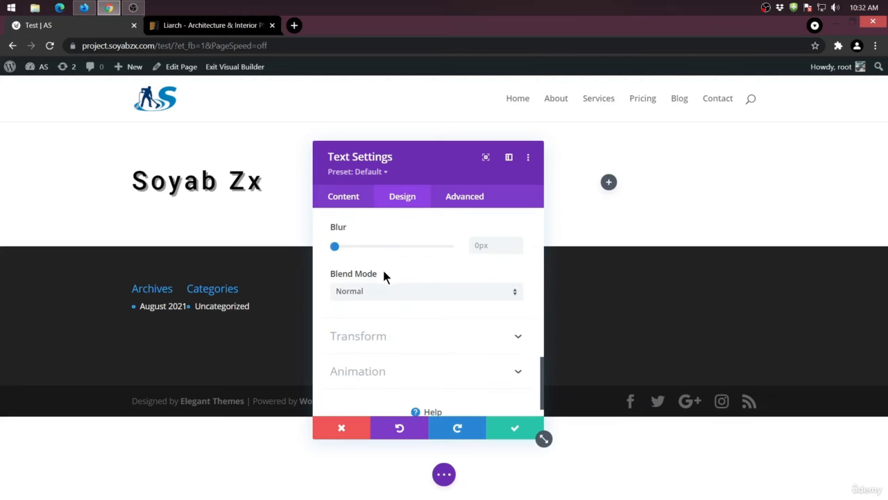
left_click(437, 336)
scroll(412, 318, "down", 2)
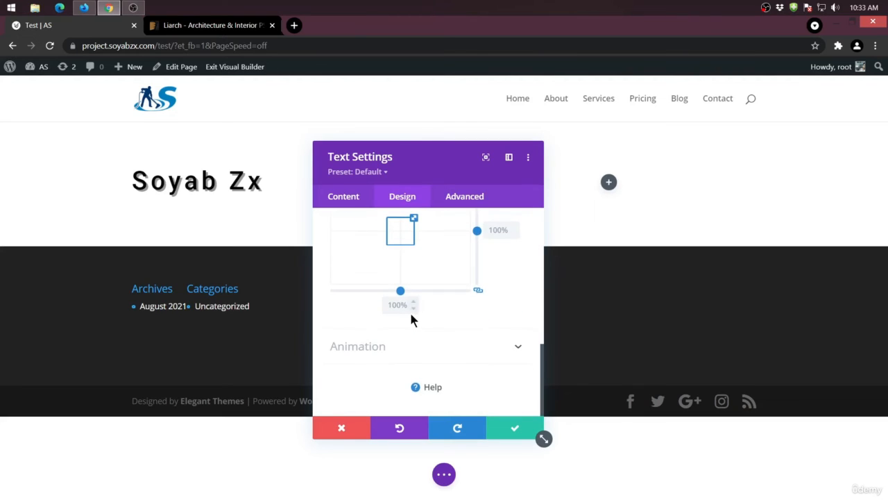
- Try the Roll and Fold animation styles on the Text module, and set the animation style to Flip
left_click(435, 347)
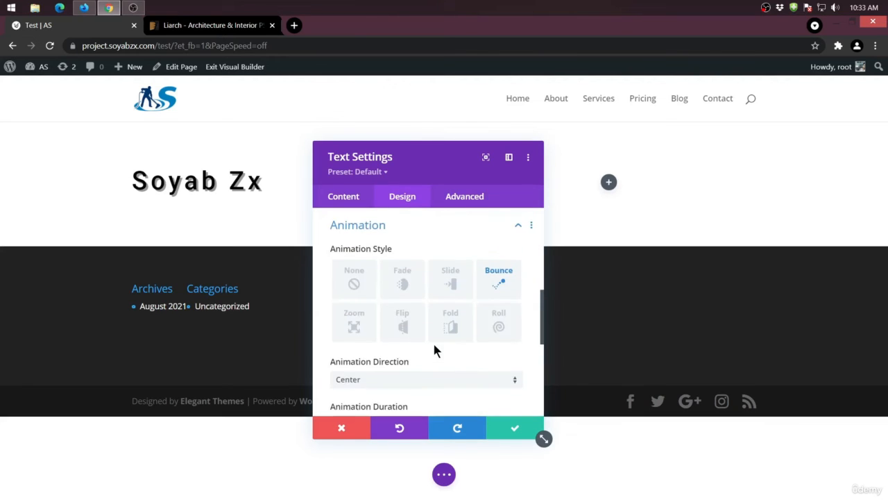
scroll(383, 326, "down", 3)
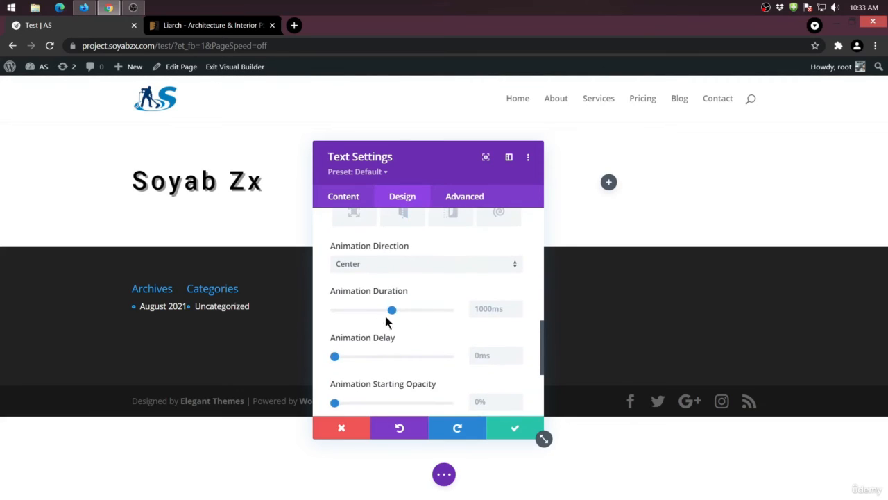
scroll(429, 289, "up", 3)
left_click(501, 328)
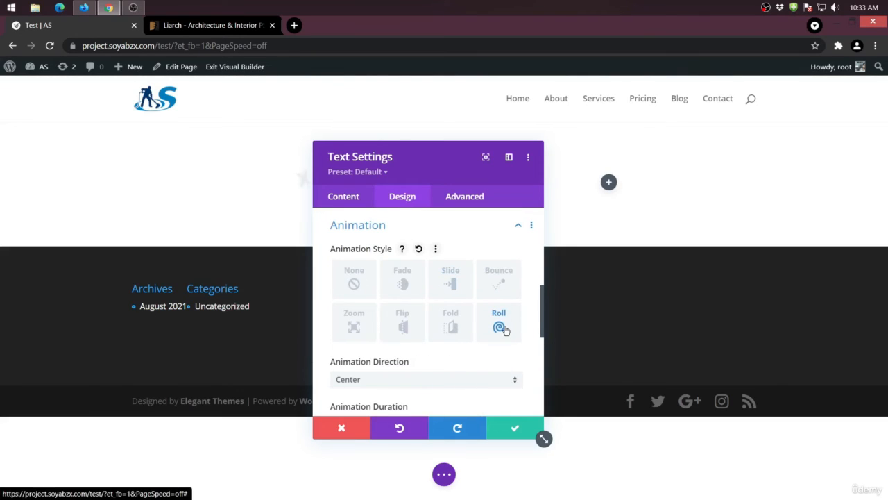
left_click(451, 327)
left_click(403, 327)
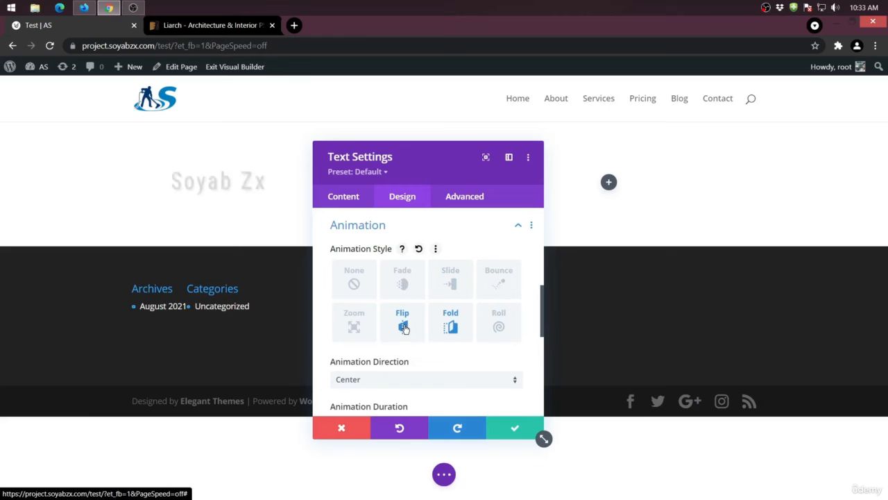
- Examine the Flip animation's direction, duration, delay, intensity, starting opacity, speed curve and repeat options
scroll(405, 328, "down", 4)
scroll(397, 317, "up", 2)
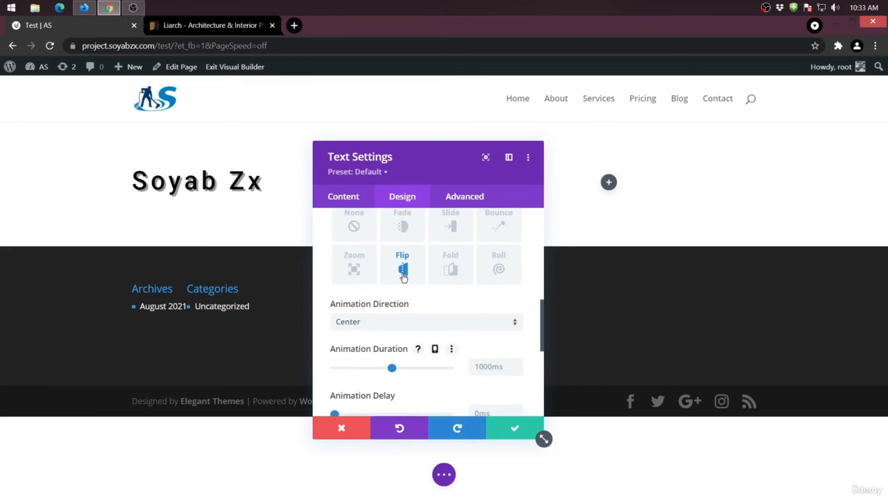
scroll(388, 263, "down", 1)
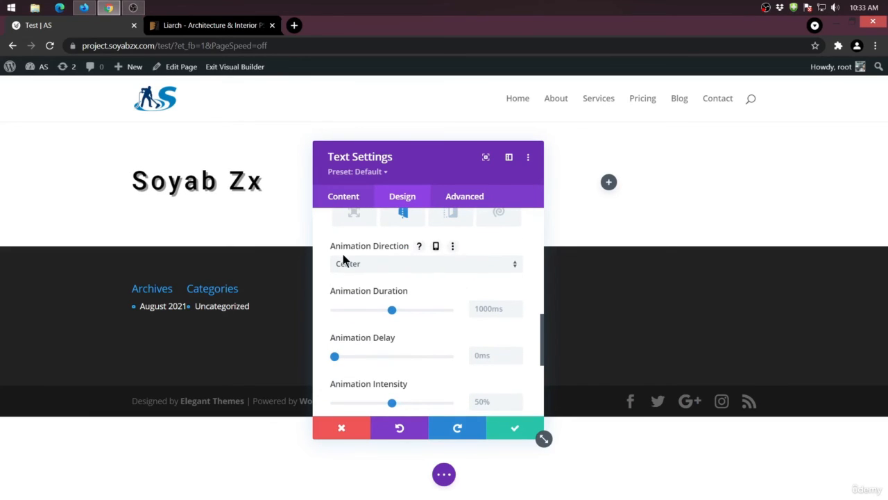
left_click(382, 266)
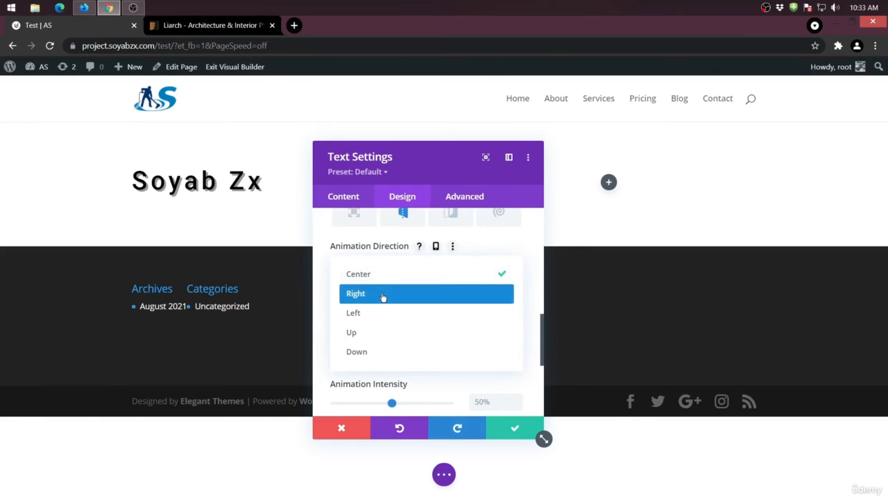
left_click(319, 247)
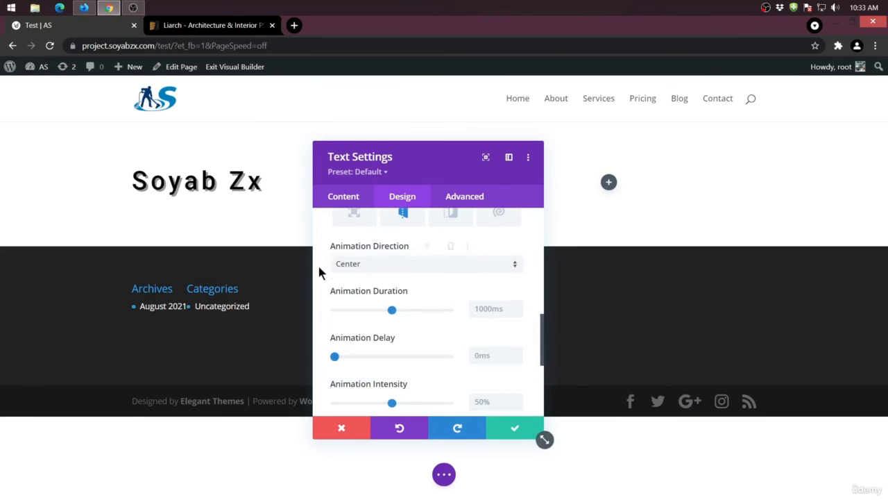
scroll(408, 316, "down", 2)
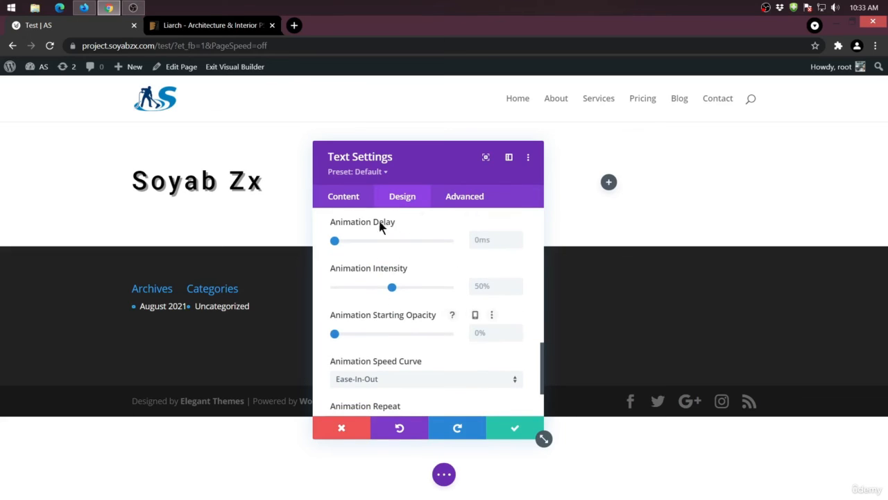
scroll(416, 287, "down", 1)
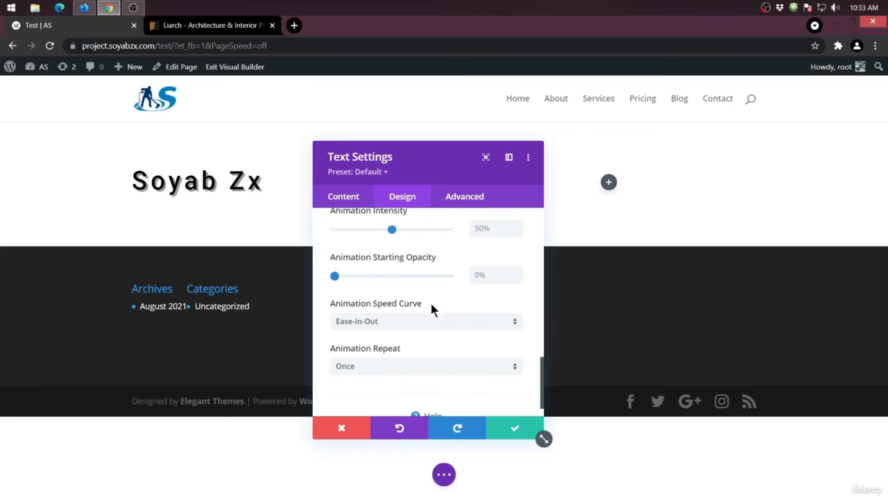
scroll(424, 315, "down", 1)
left_click(366, 340)
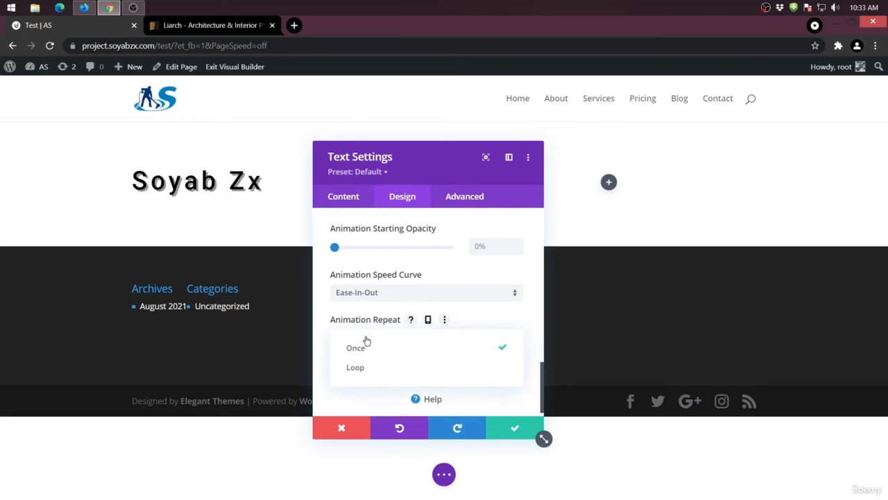
left_click(351, 395)
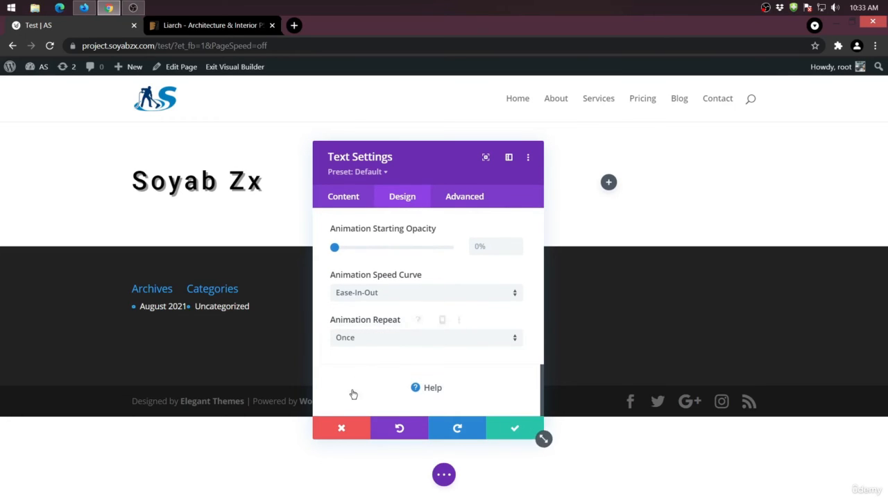
left_click(362, 338)
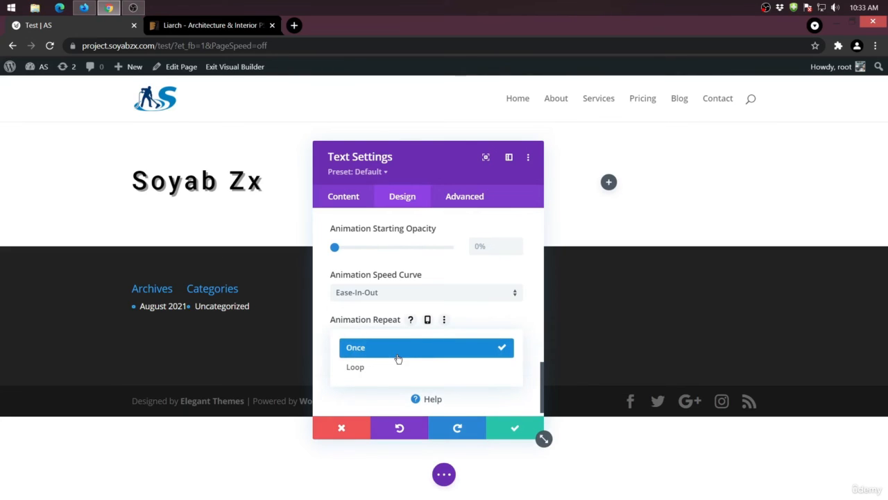
left_click(349, 411)
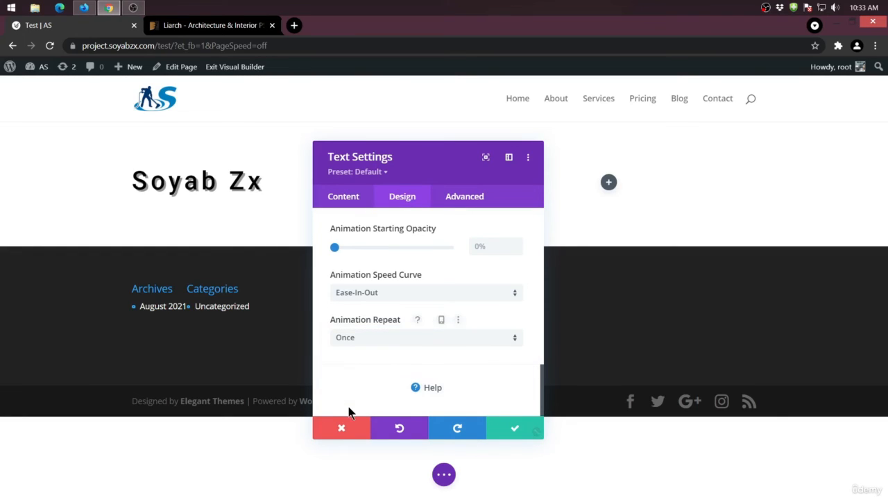
- Examine the Text module's advanced CSS ID and CSS Class fields and the Before, Main Element and After custom CSS boxes
left_click(463, 200)
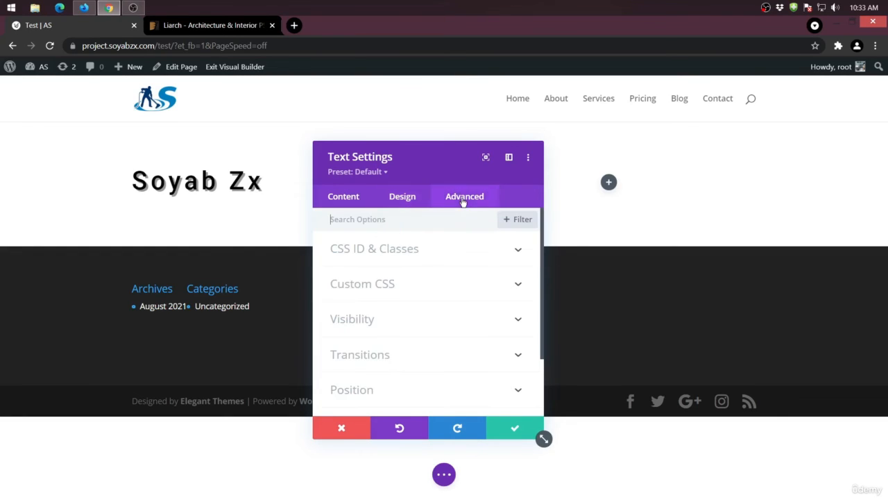
scroll(422, 280, "down", 2)
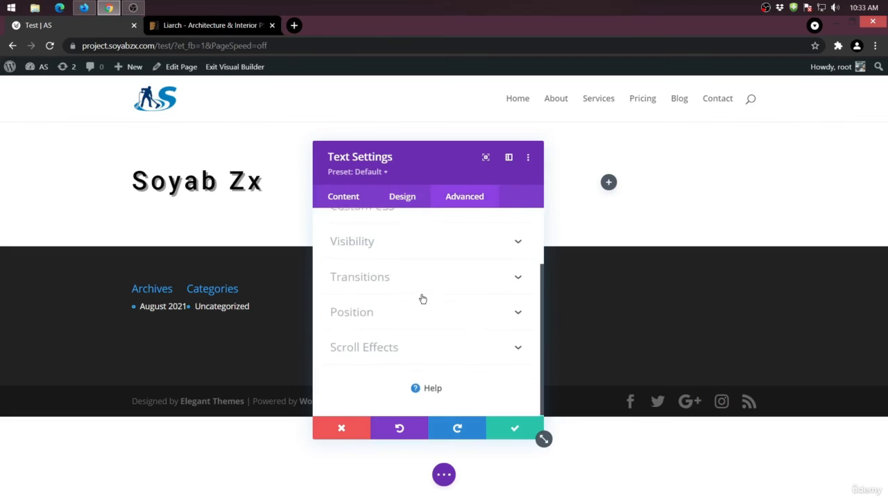
scroll(422, 291, "up", 2)
left_click(421, 249)
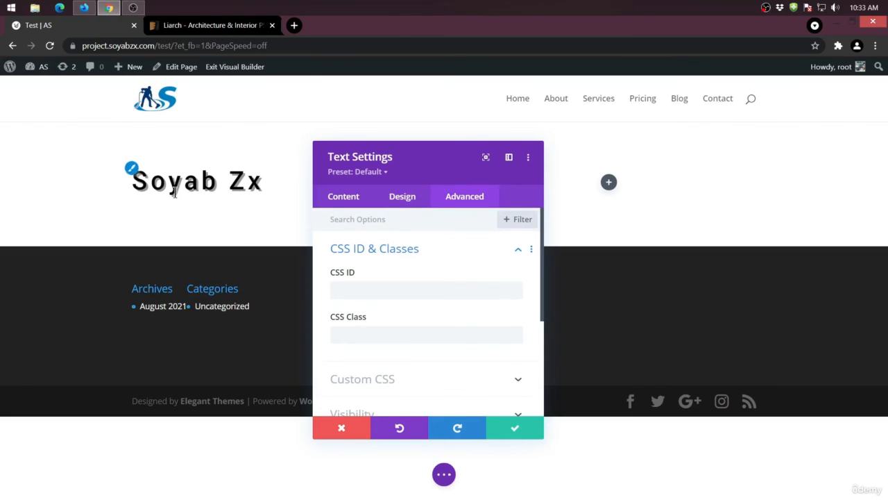
left_click(384, 335)
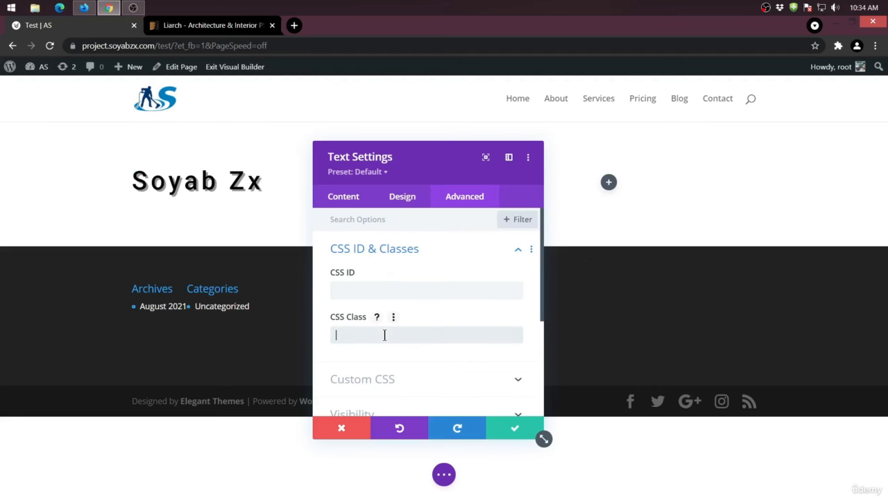
scroll(393, 287, "down", 3)
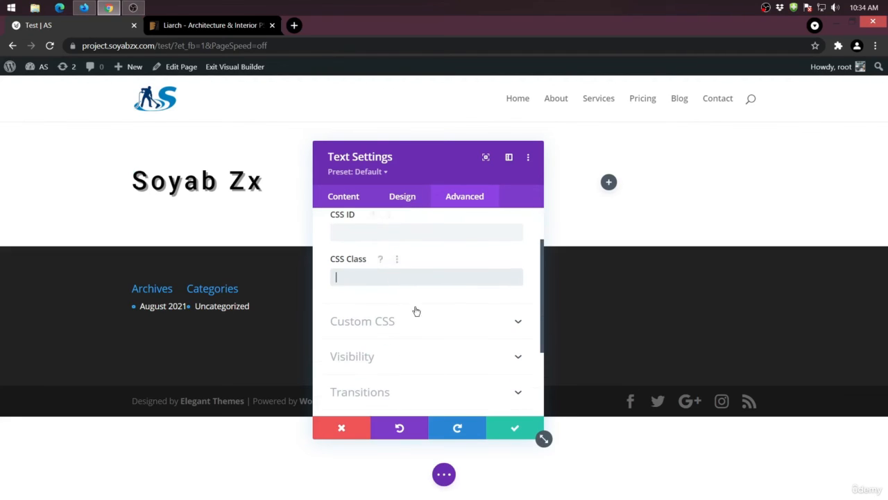
left_click(428, 319)
scroll(386, 319, "down", 3)
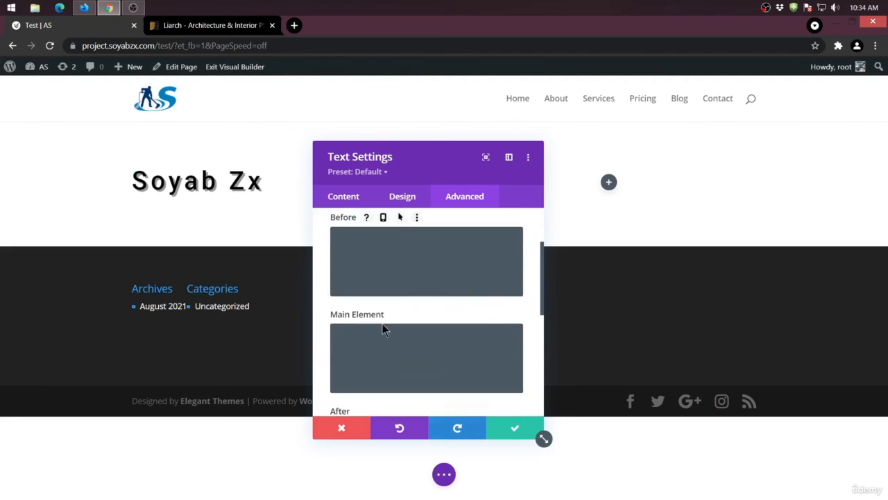
scroll(417, 335, "up", 1)
scroll(403, 284, "up", 1)
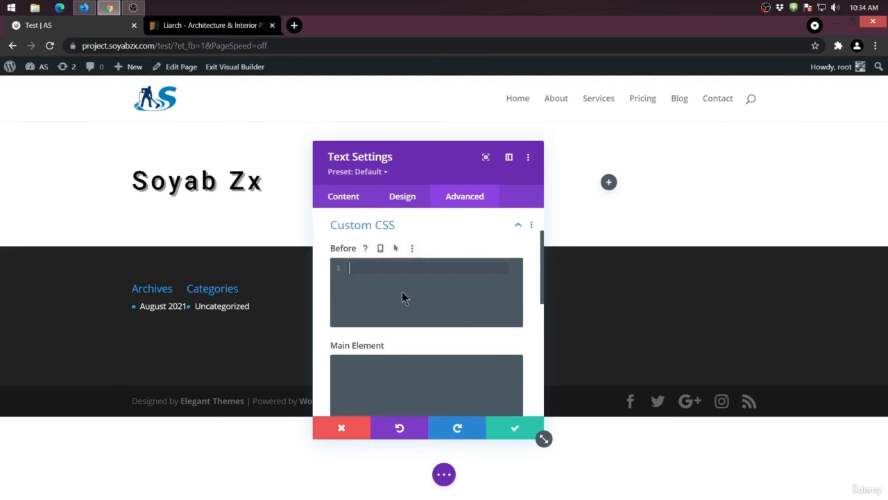
scroll(402, 305, "down", 3)
left_click(404, 308)
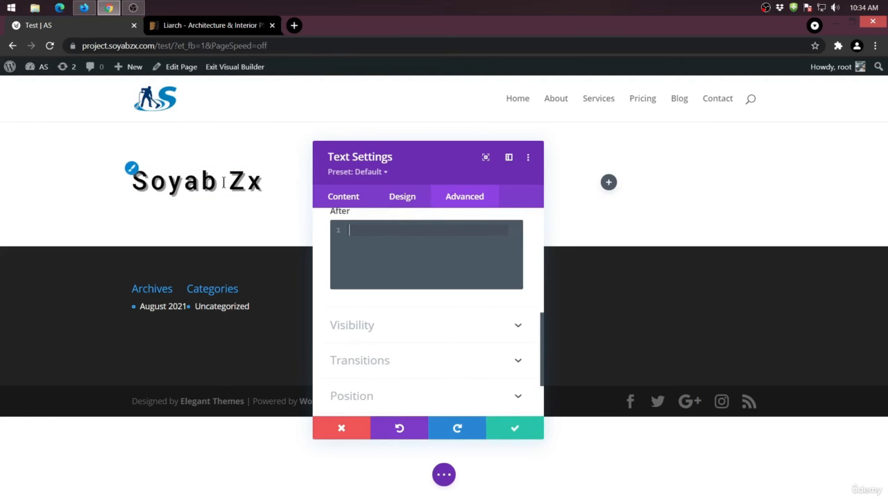
- Examine the Text module's device visibility and overflow options, and its transition duration, delay and speed curve
left_click(400, 319)
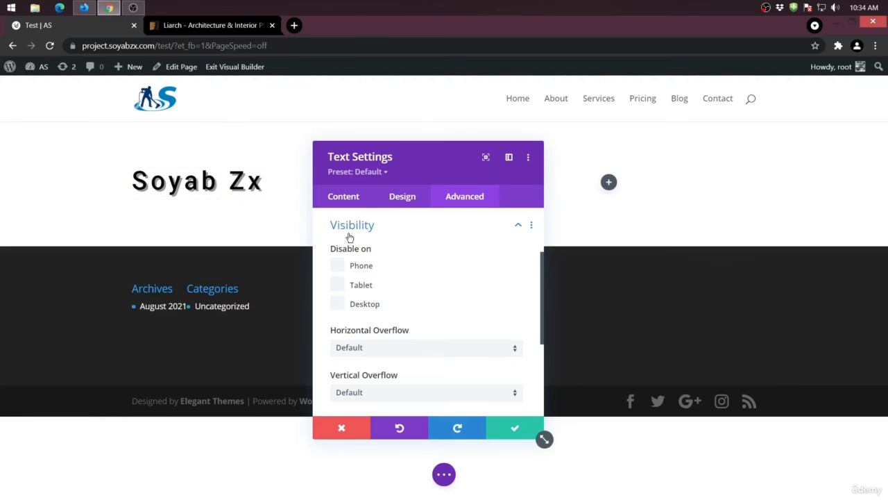
scroll(432, 254, "down", 2)
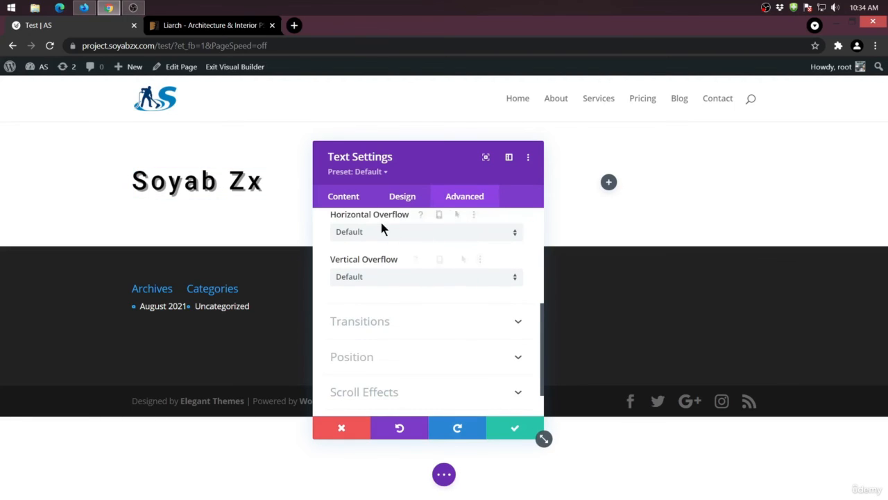
left_click(424, 236)
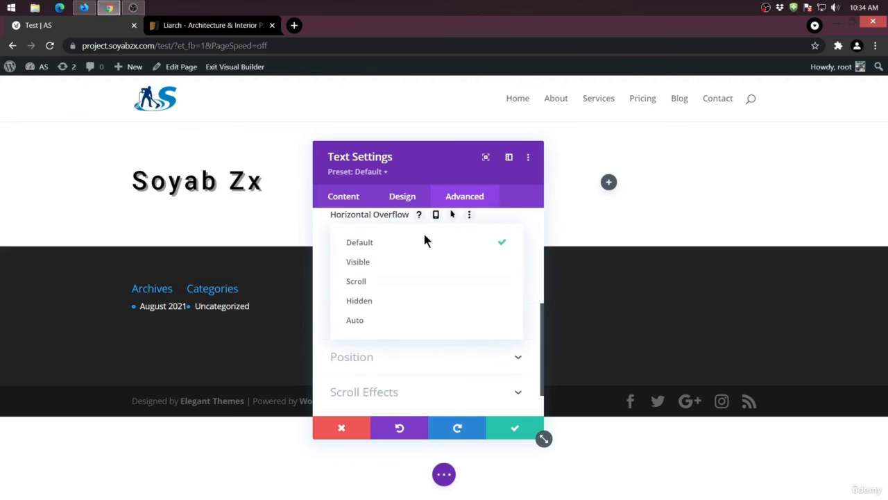
left_click(434, 241)
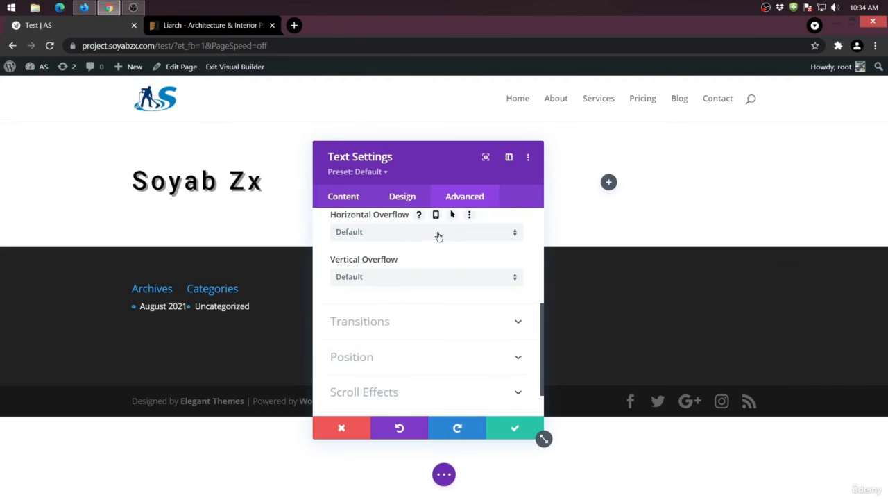
scroll(387, 280, "down", 1)
left_click(390, 284)
scroll(390, 281, "down", 2)
scroll(391, 278, "up", 2)
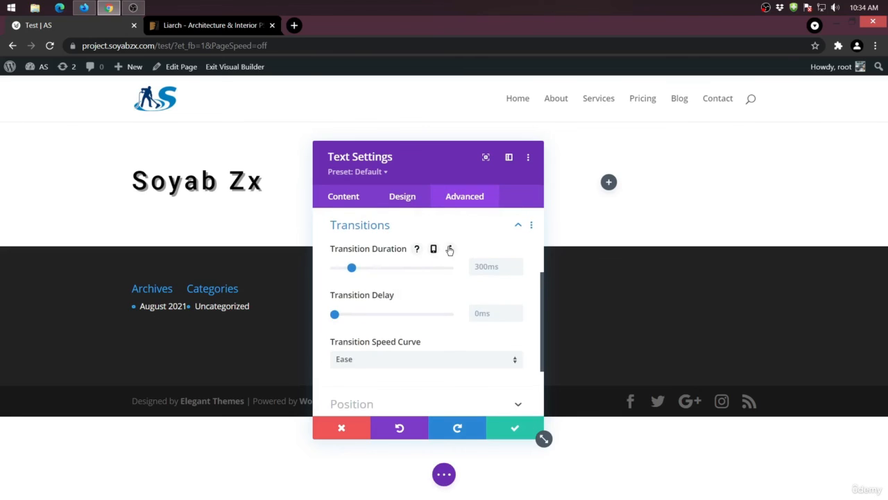
scroll(400, 331, "down", 2)
scroll(402, 328, "up", 2)
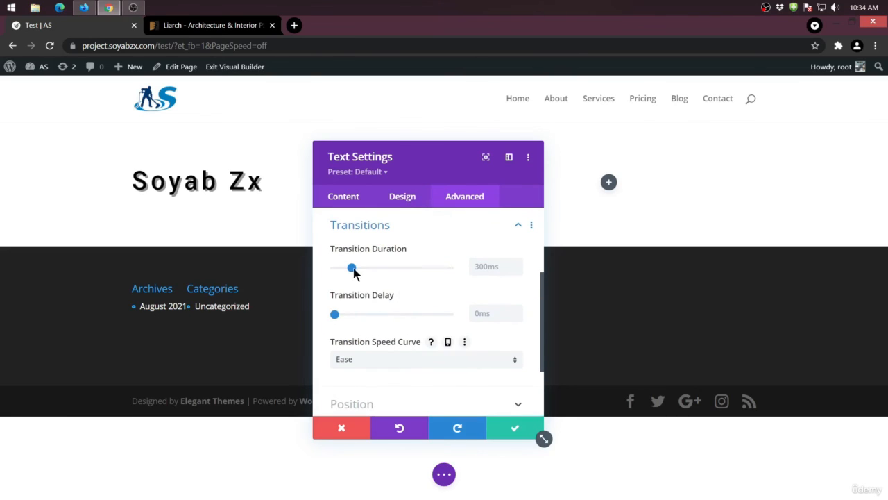
- Examine the Text module's position, Z index and scroll effects options, and save the module's settings
scroll(392, 361, "down", 1)
left_click(398, 356)
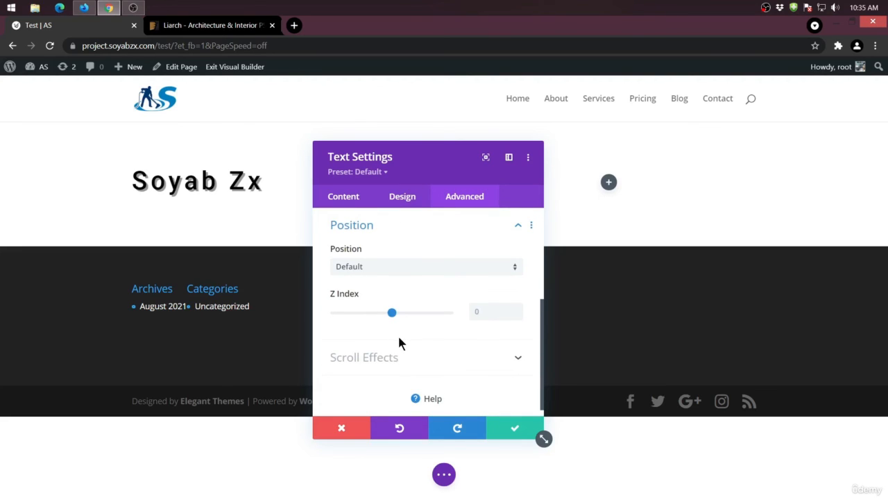
left_click(445, 357)
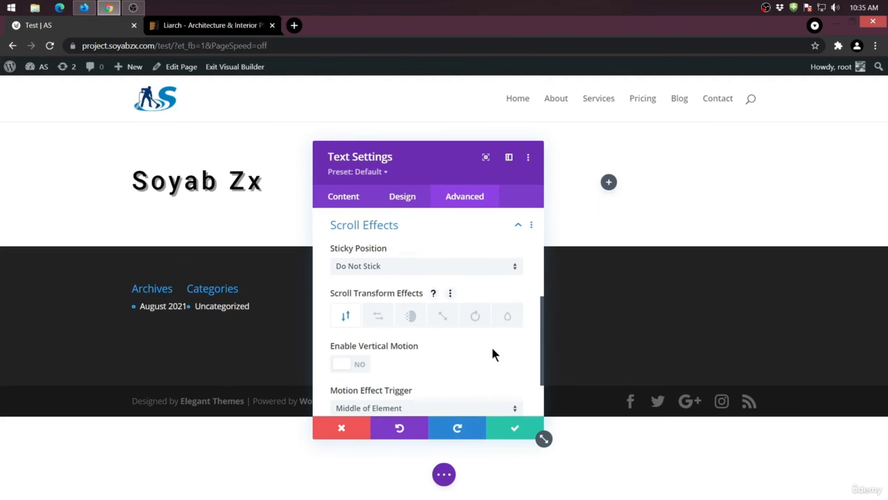
scroll(356, 323, "down", 2)
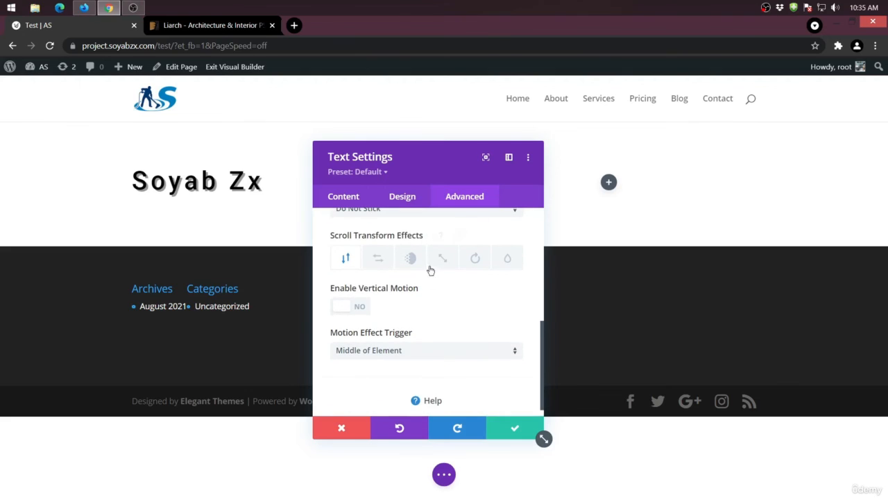
left_click(407, 198)
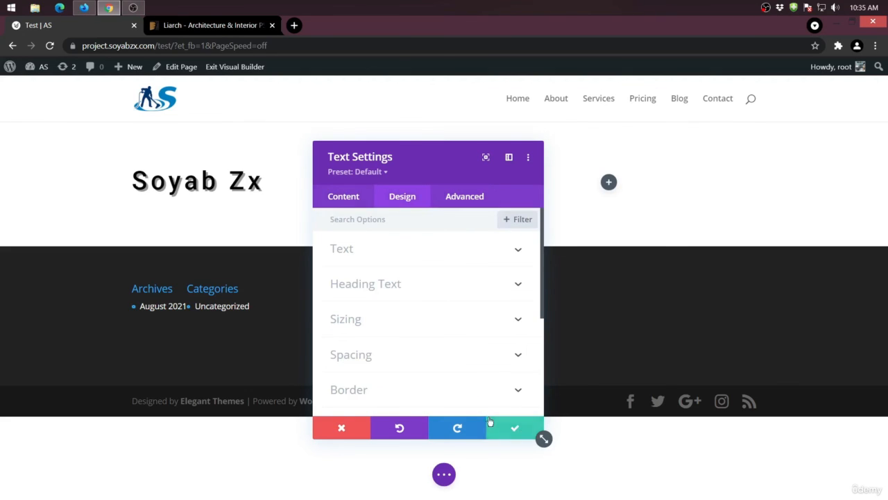
left_click(521, 433)
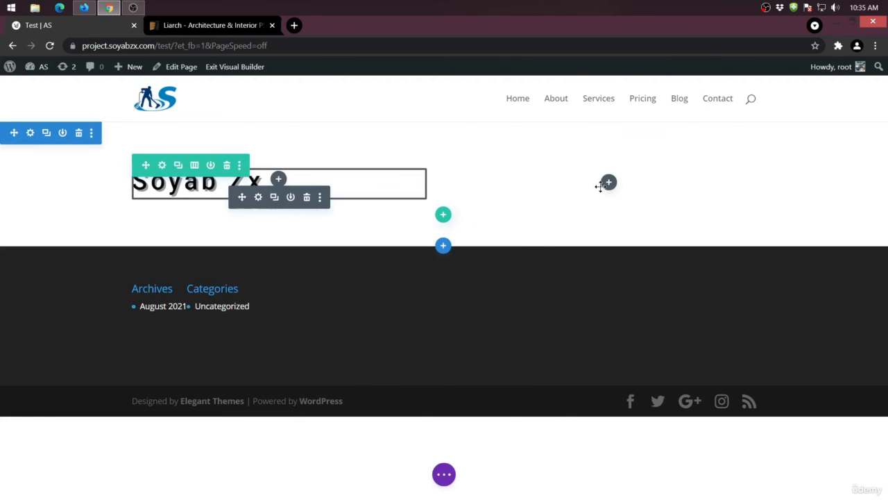
- Insert a Bar Counters module in the row's empty second column and move its settings window clear of the bar preview
left_click(608, 181)
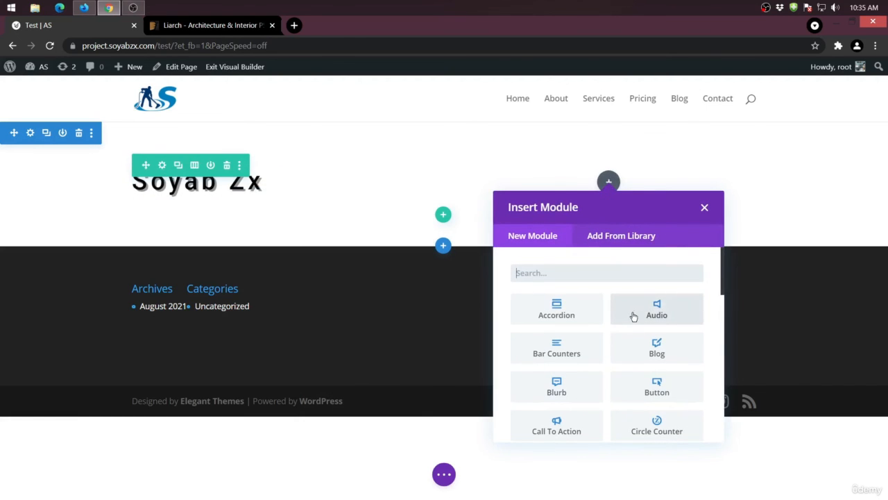
left_click(571, 345)
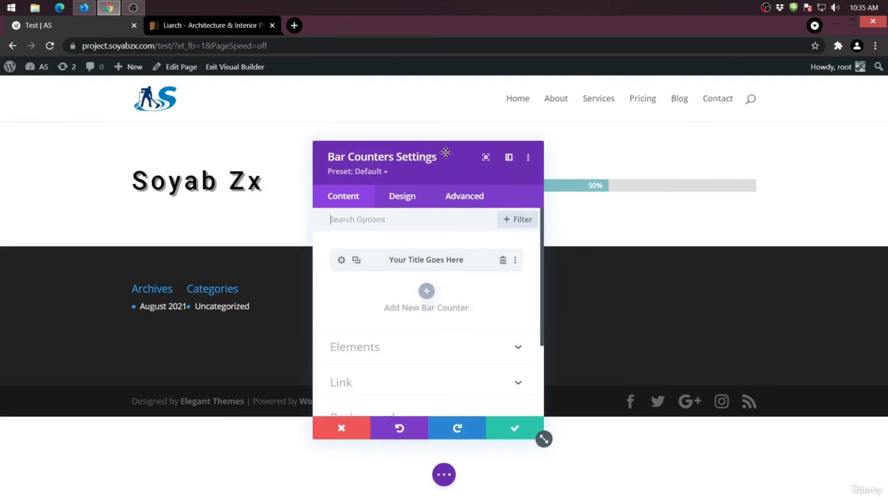
left_click_drag(444, 151, 349, 189)
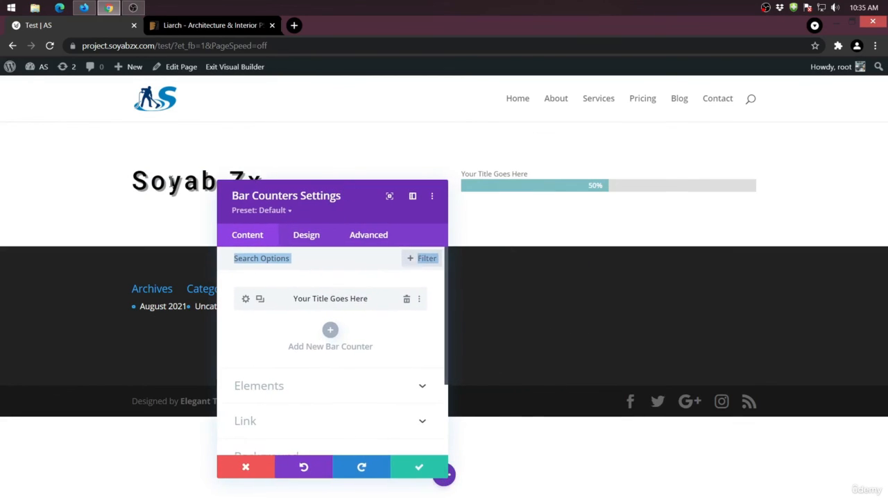
scroll(314, 312, "down", 3)
scroll(320, 345, "up", 3)
- Set the Bar Counters module's bar background color to red
left_click(300, 236)
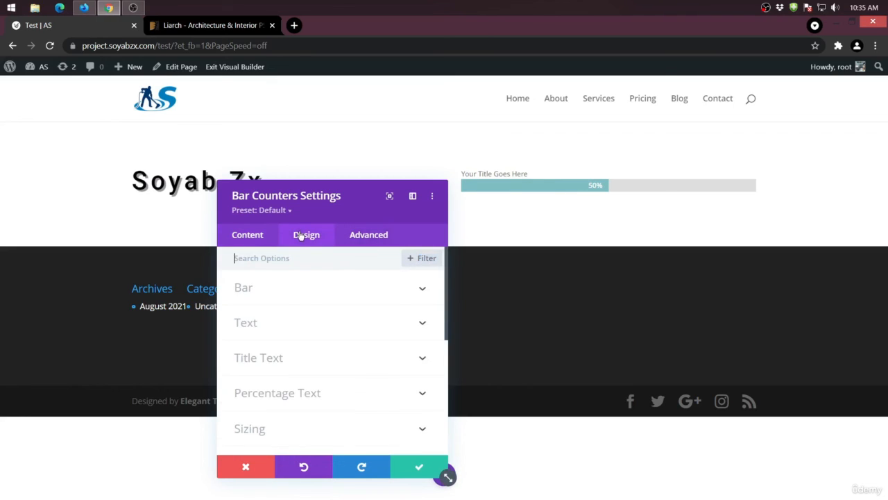
left_click(294, 289)
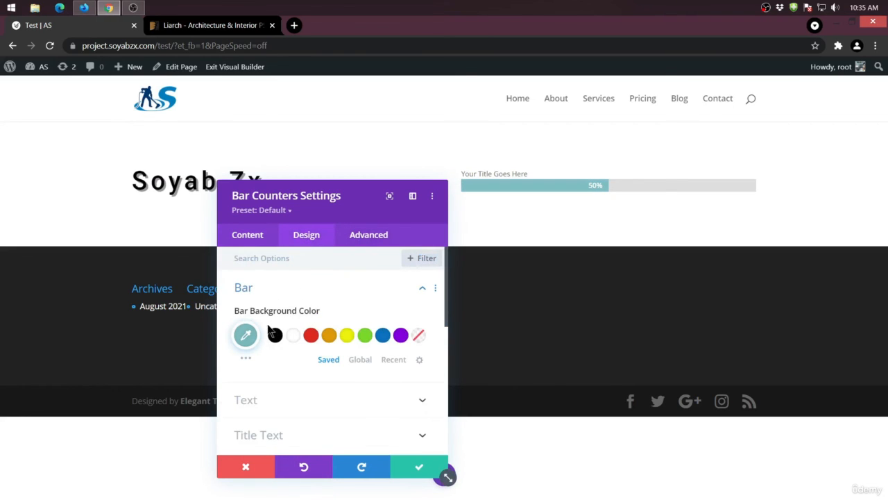
left_click(311, 336)
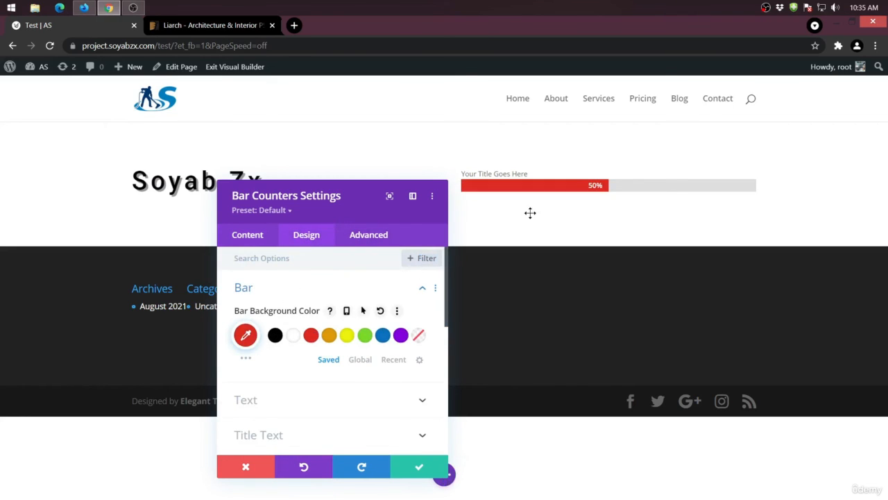
- Look through the Bar Counters module's remaining design and advanced option groups, and save the module's settings
scroll(323, 345, "down", 2)
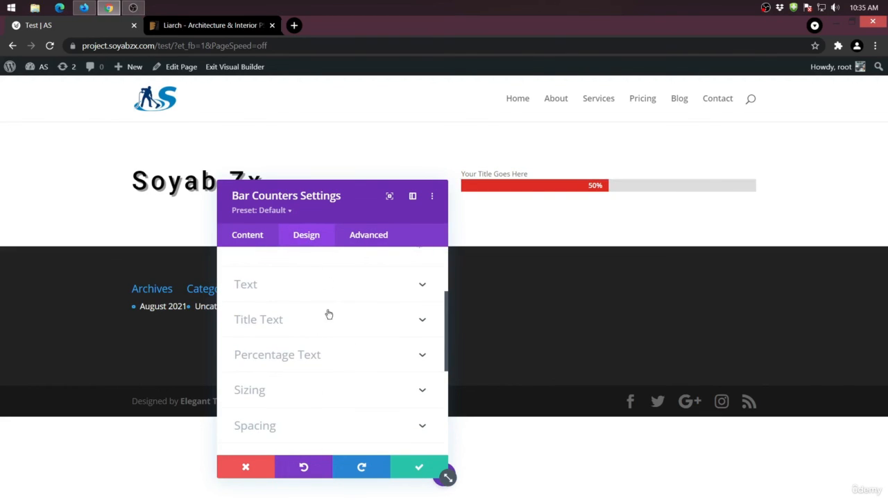
scroll(287, 399, "down", 2)
scroll(279, 409, "down", 1)
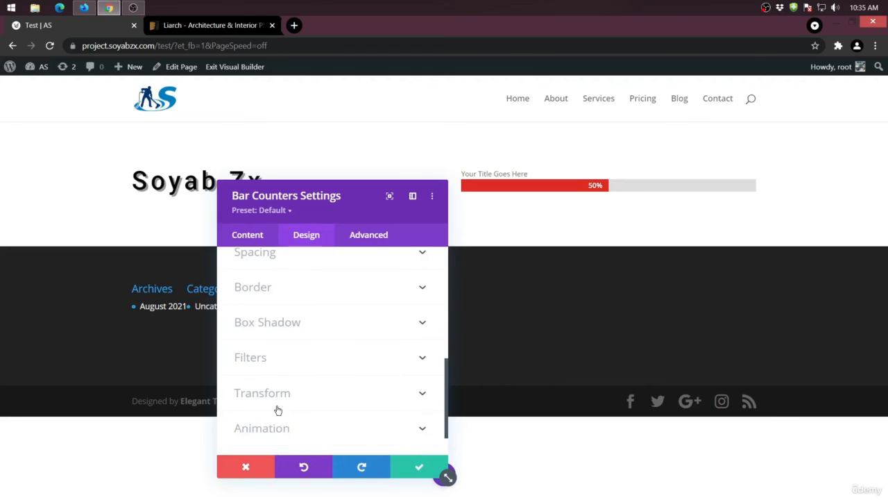
left_click(372, 236)
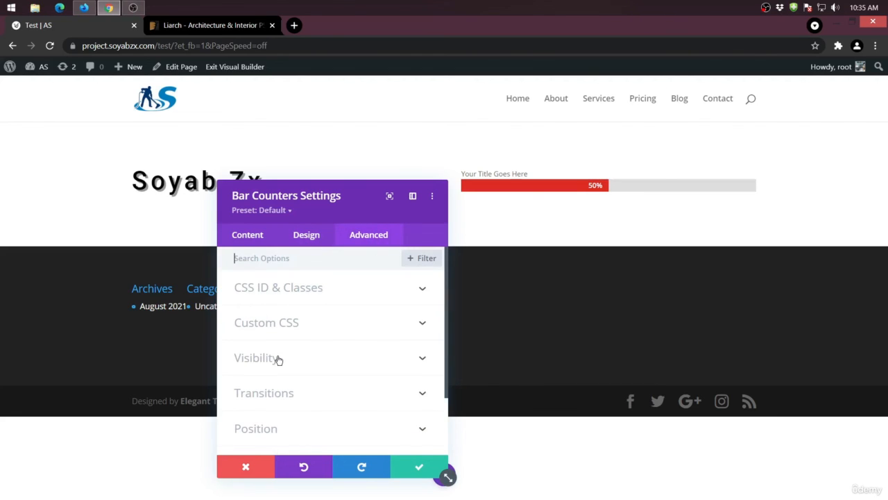
scroll(277, 358, "down", 2)
left_click(419, 466)
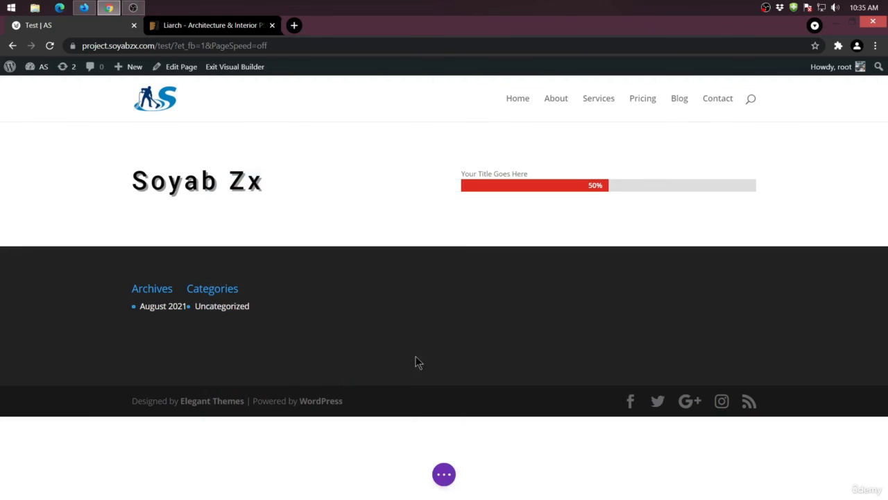